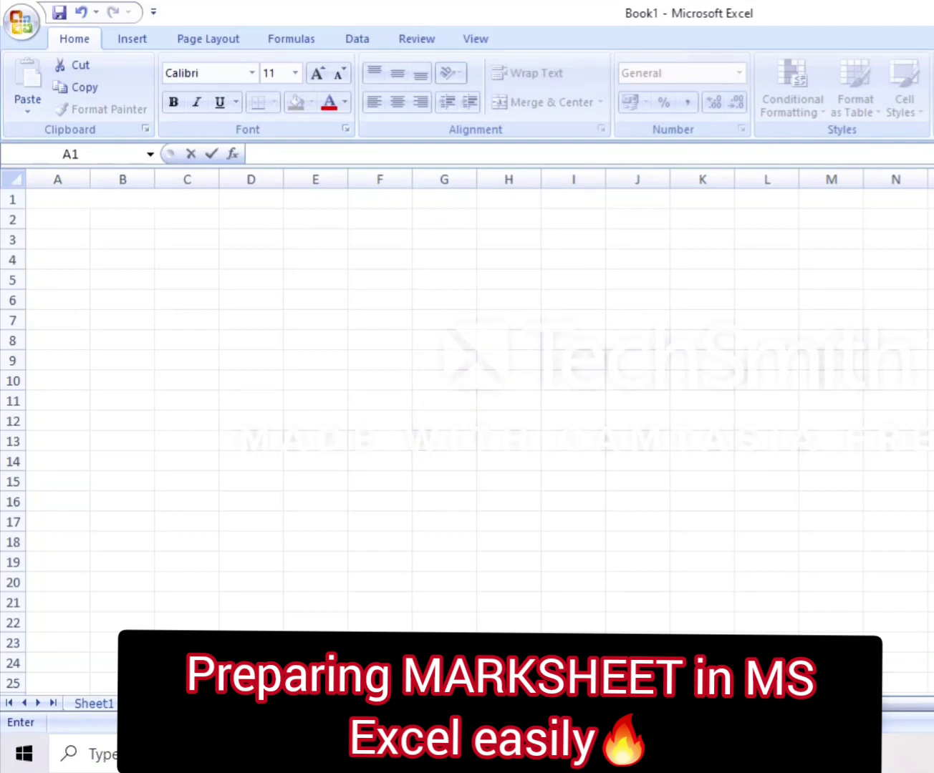
- Enter the school heading "maheshwari public school" in cell A1 and "jaipur" in A2
left_click(99, 194)
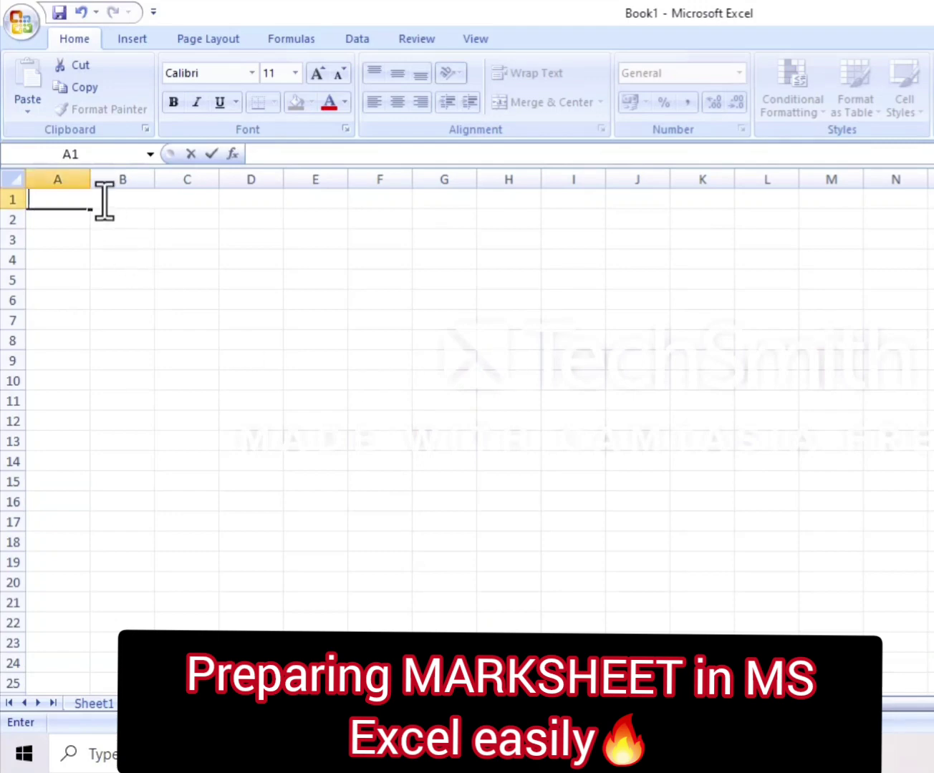
type("maheshwari p")
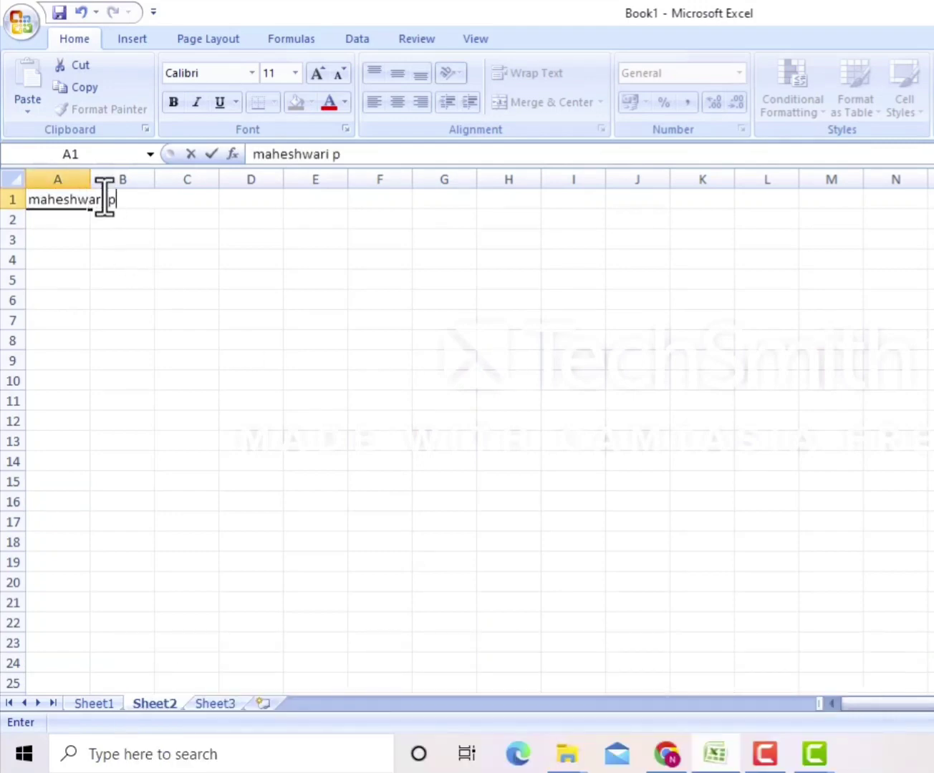
type("ublic school")
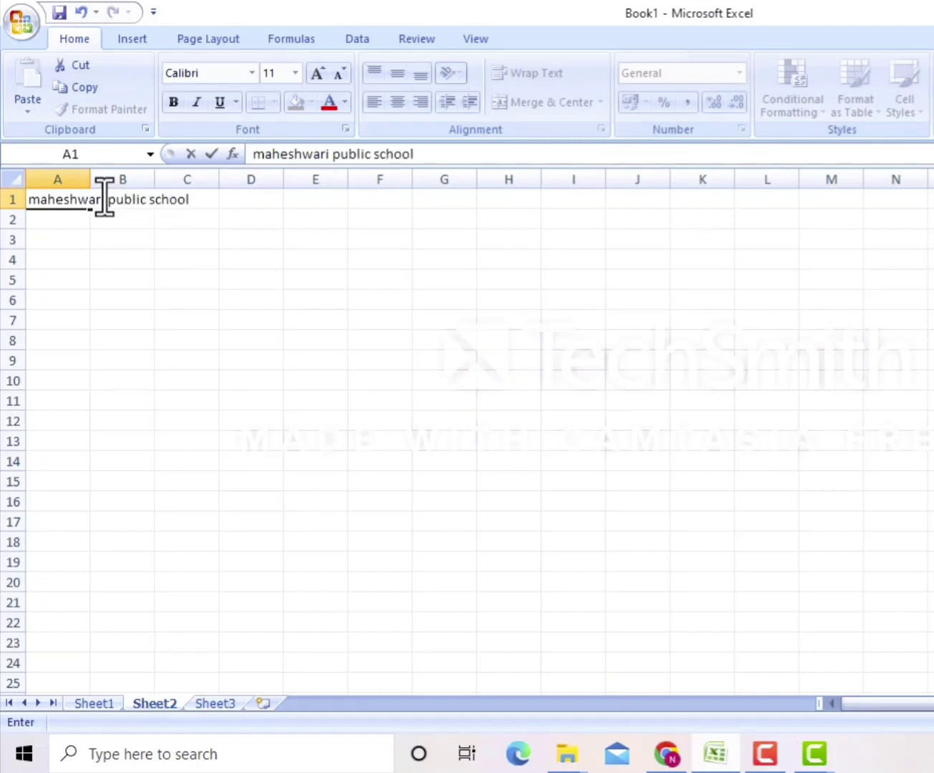
key("Return")
type("jaipur")
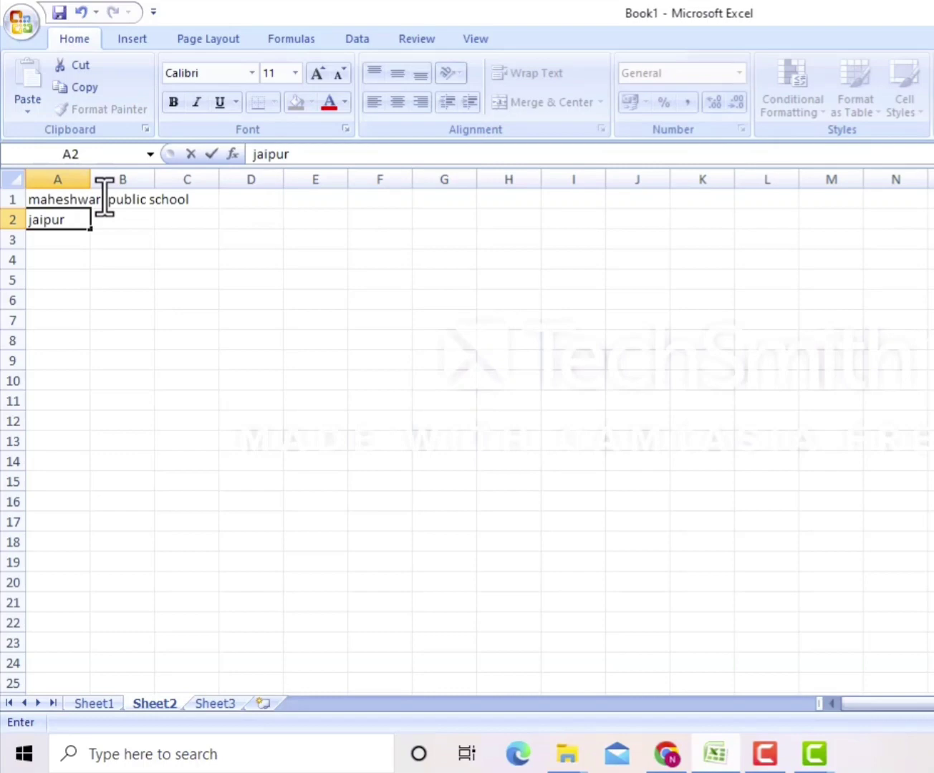
key("Return")
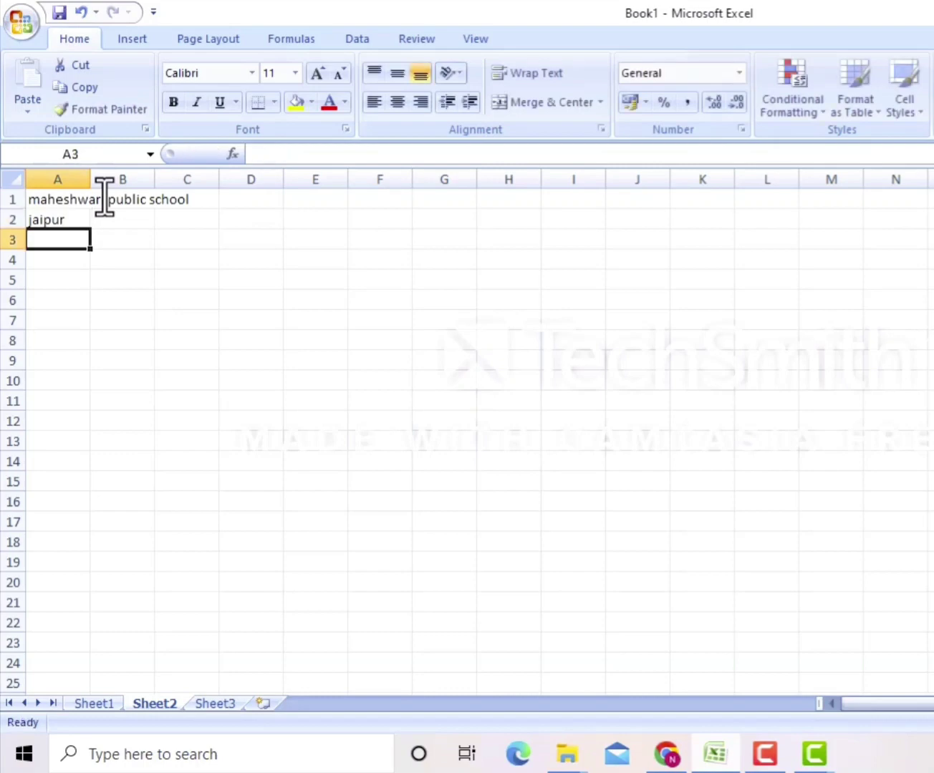
- Enter the column headings sr.no, name, eng, sci and maths in cells A3 through E3
type("sr.no")
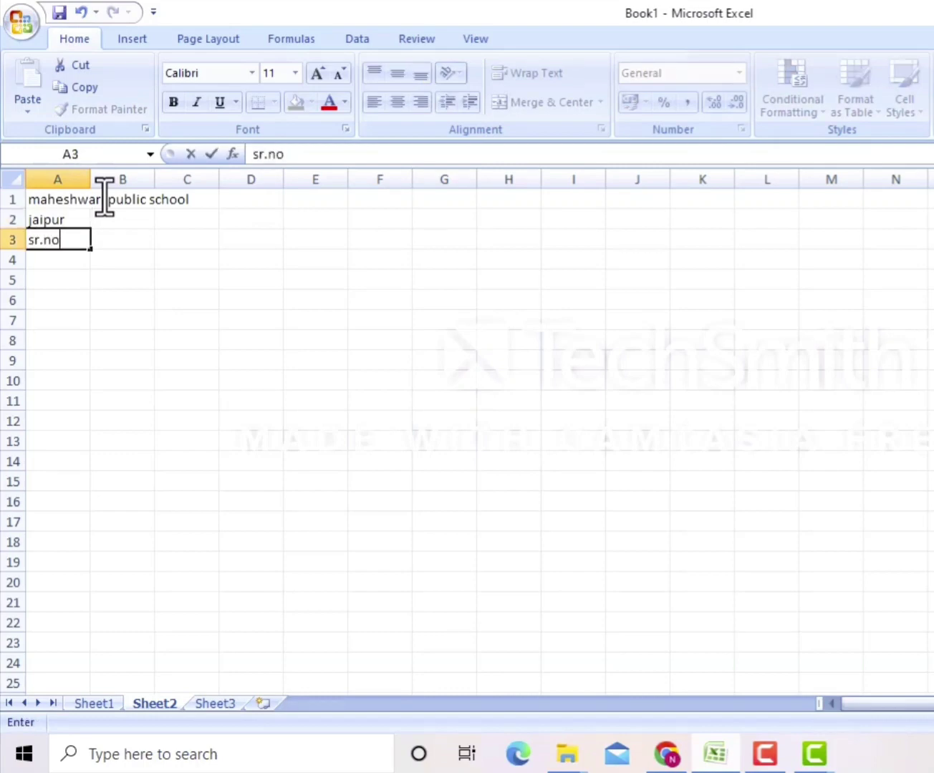
key("Tab")
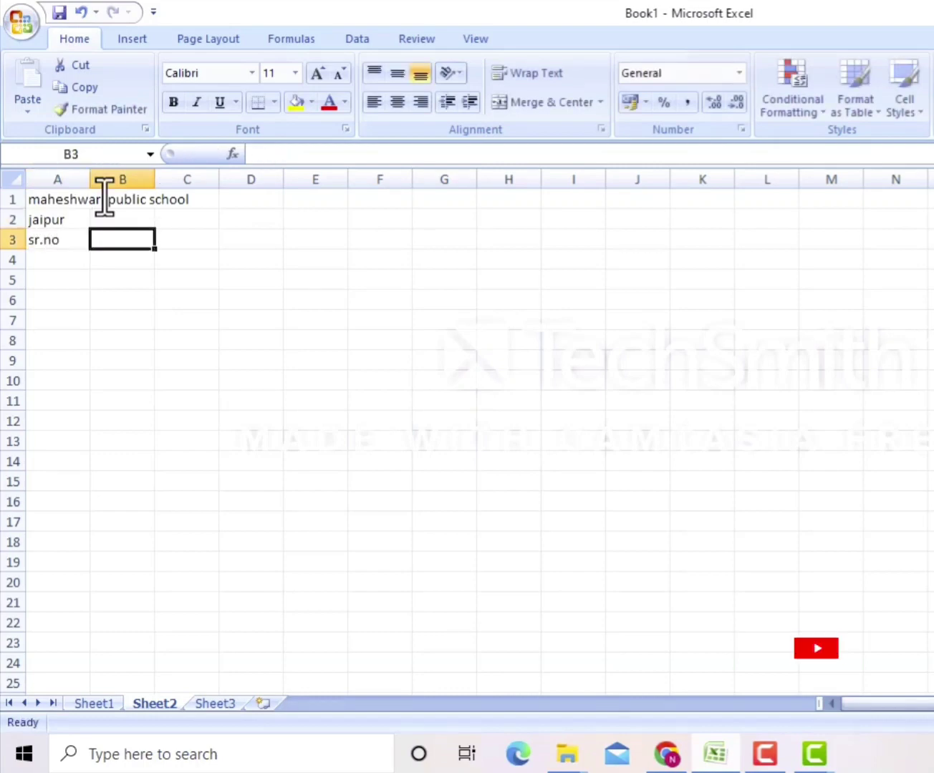
type("name")
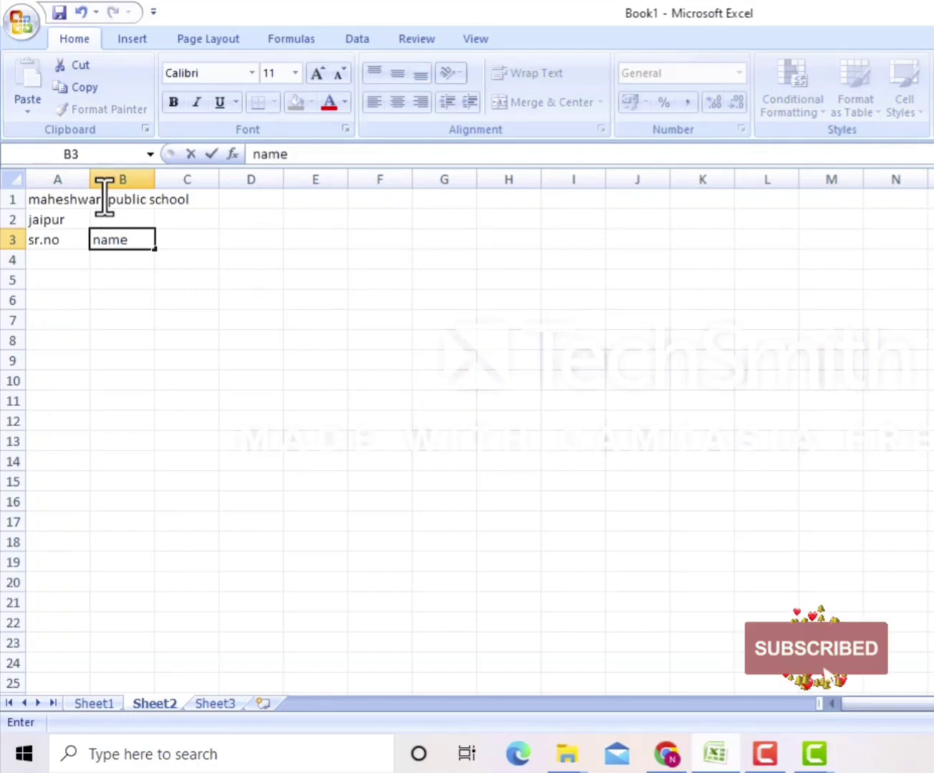
key("Tab")
type("eng")
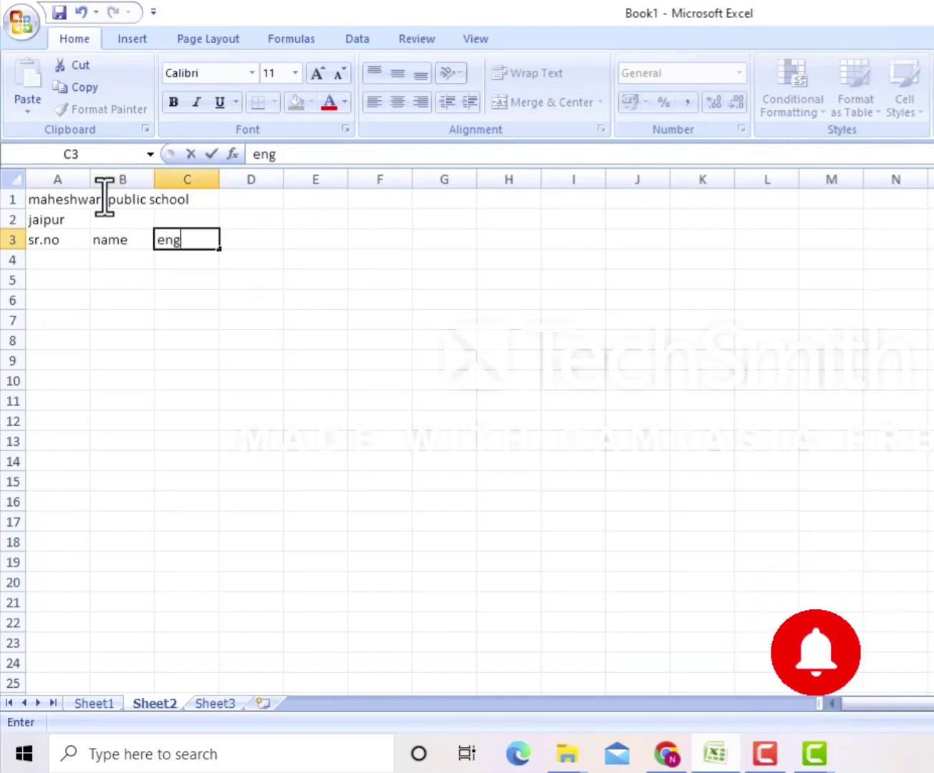
key("Tab")
type("sci")
key("Tab")
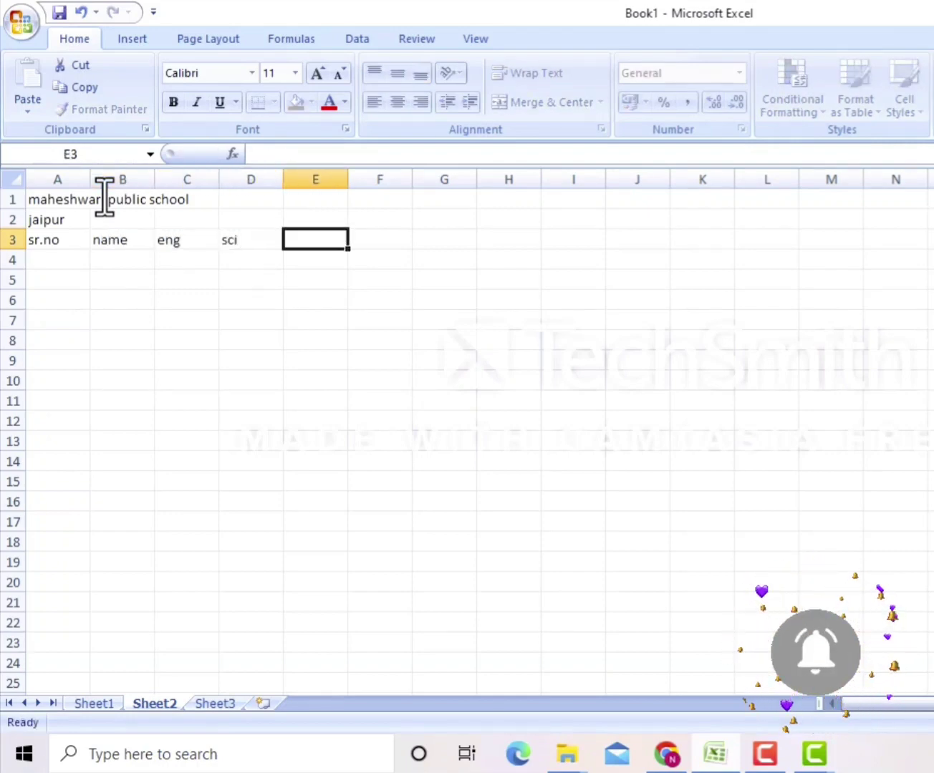
type("maths")
key("Tab")
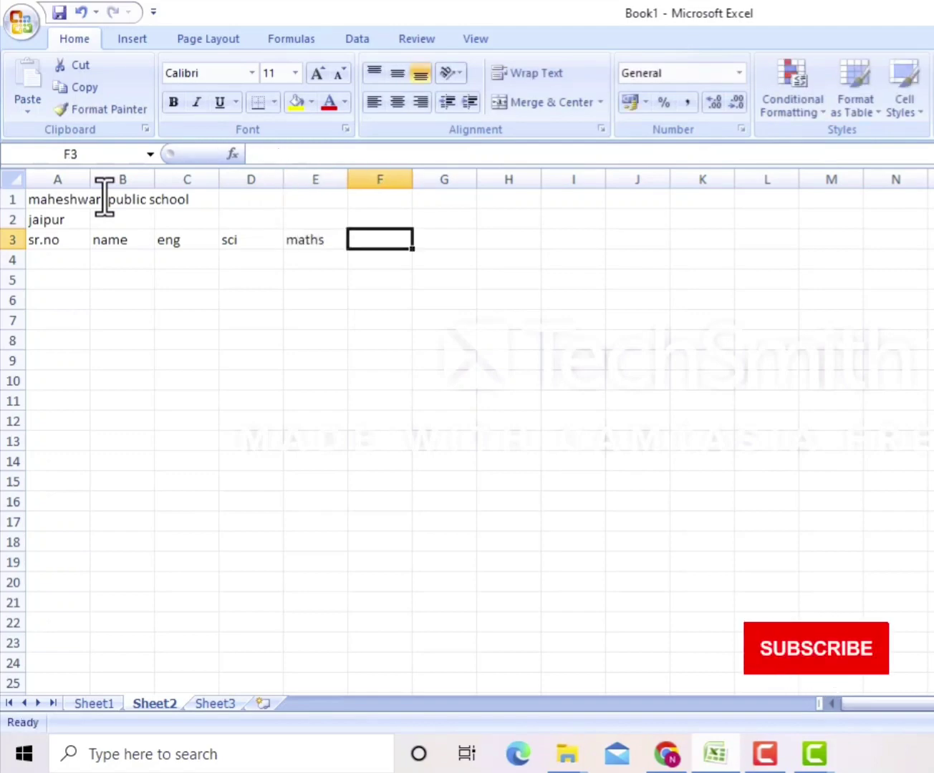
- Add the headings total, per and grade in cells F3 through H3
type("total")
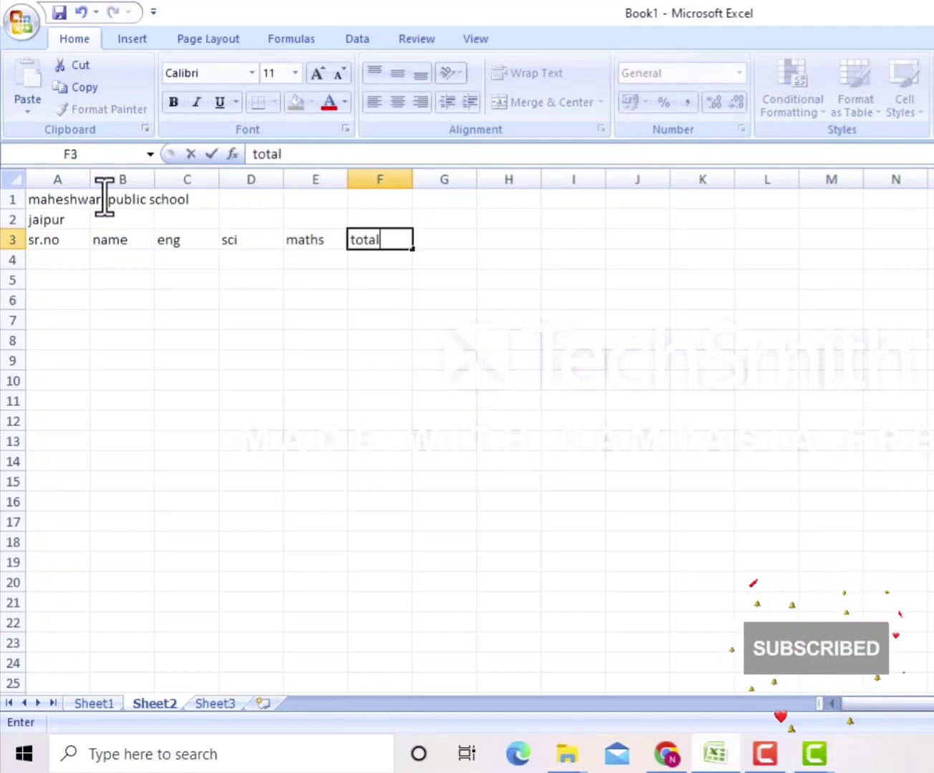
key("Tab")
type("per")
key("Tab")
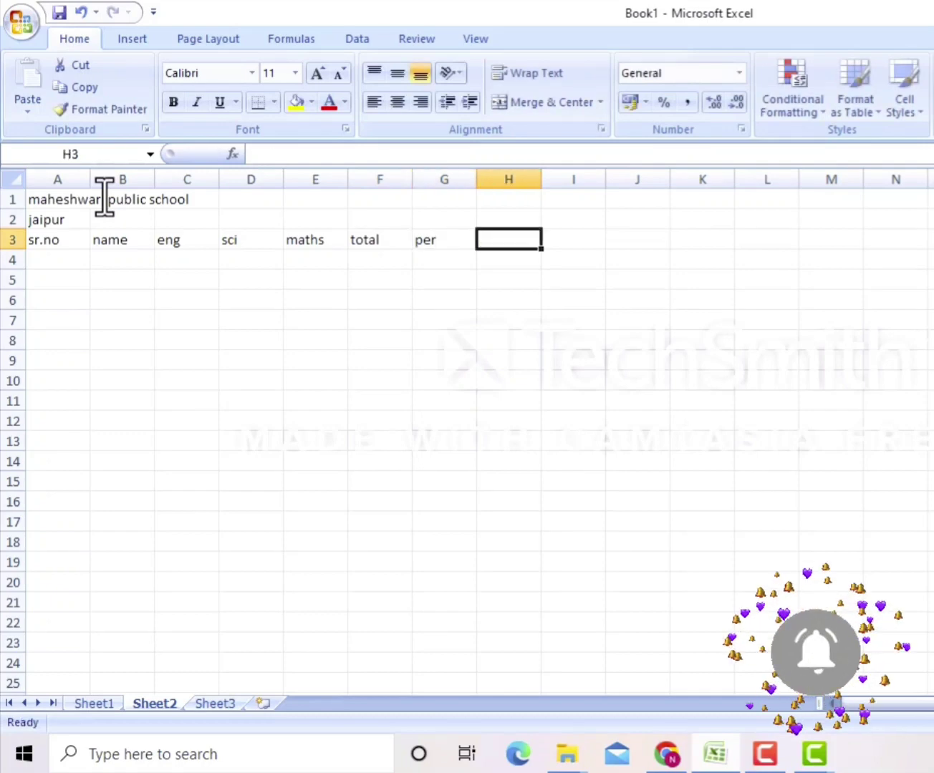
type("grade")
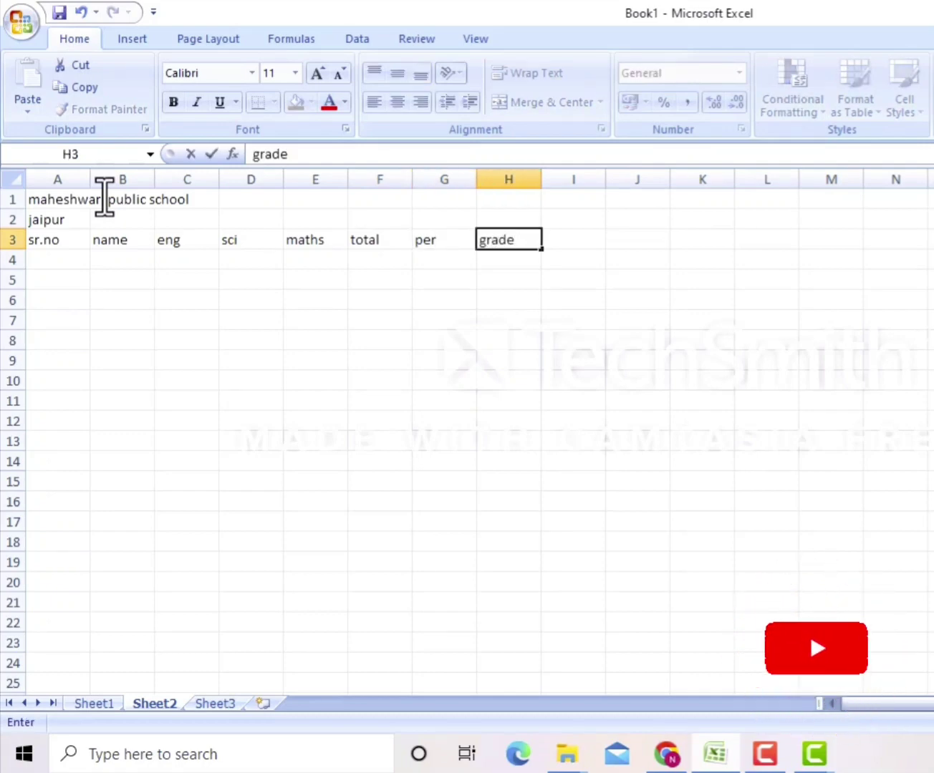
key("Tab")
- Enter serial number 1 in cell A4 under the sr.no heading
key("Return")
key("Left")
key("Left")
key("Left")
key("Left")
key("Left")
key("Left")
key("Left")
key("Left")
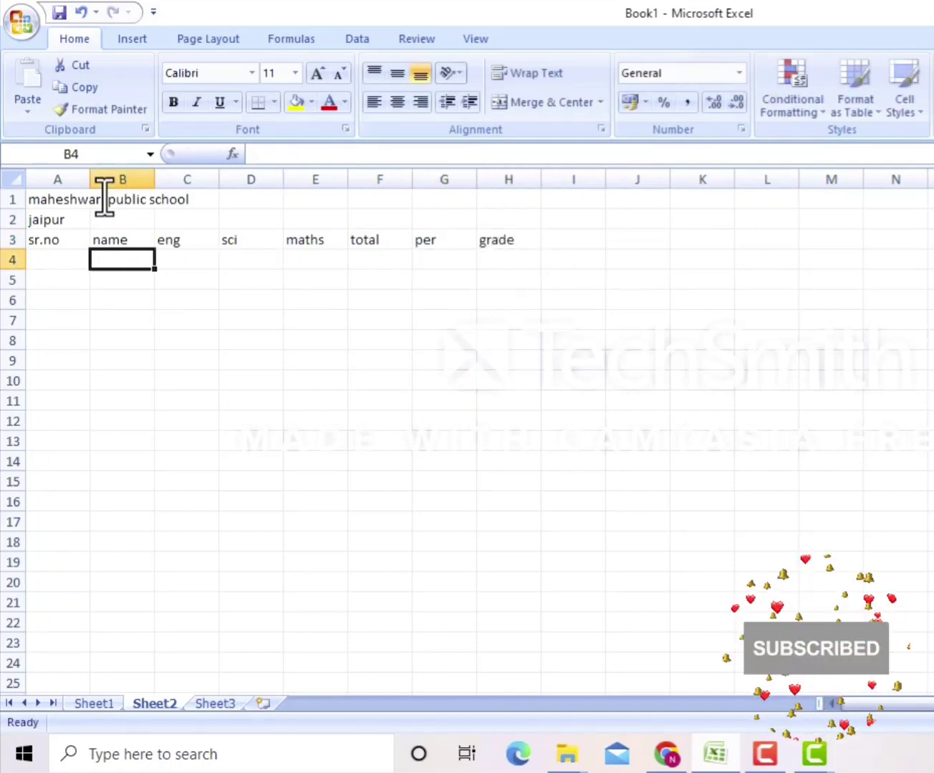
type("12")
key("Return")
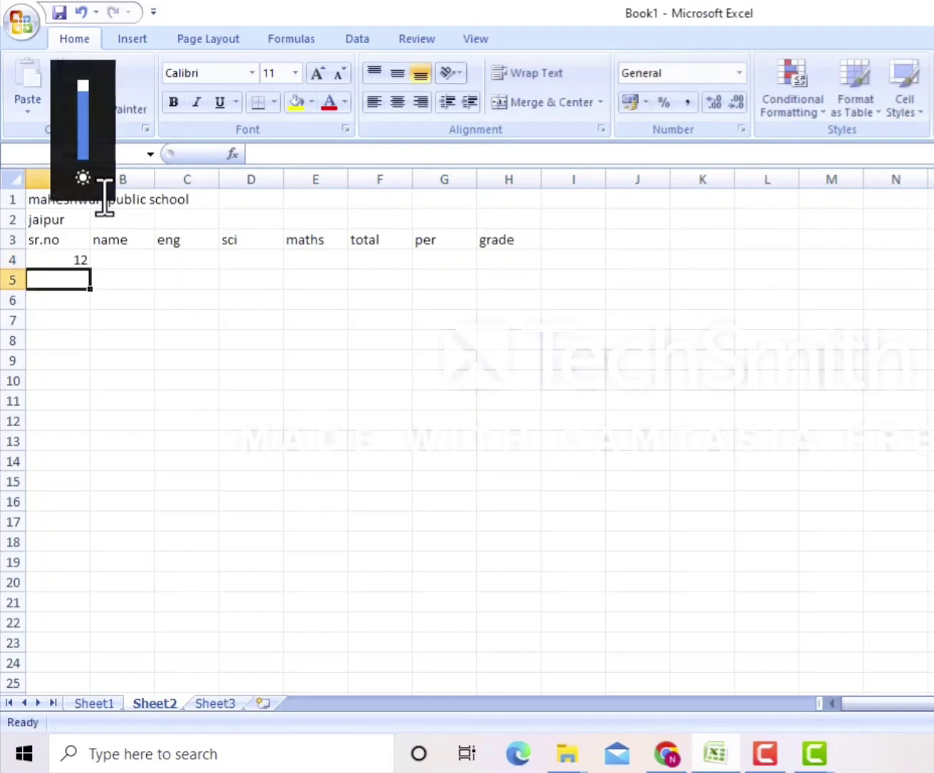
key("Up")
key("F2")
key("BackSpace")
key("BackSpace")
type("1")
key("Return")
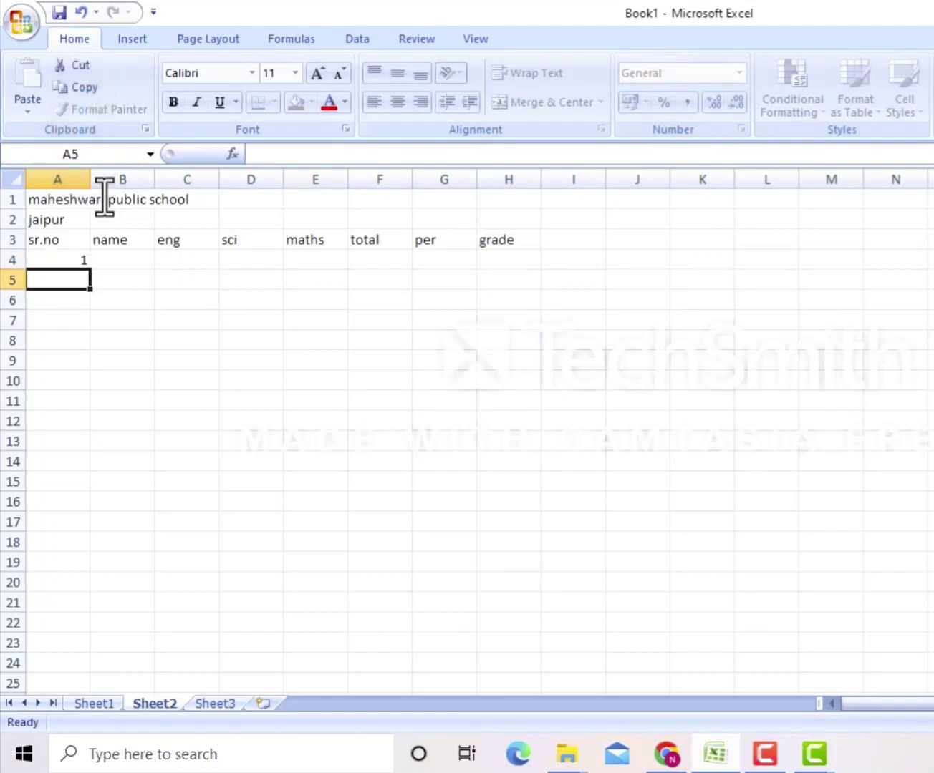
- Continue the serial numbers 2 through 10 down the sr.no column in cells A5 to A13
type("2")
key("Return")
type("3")
key("Return")
type("4")
key("Return")
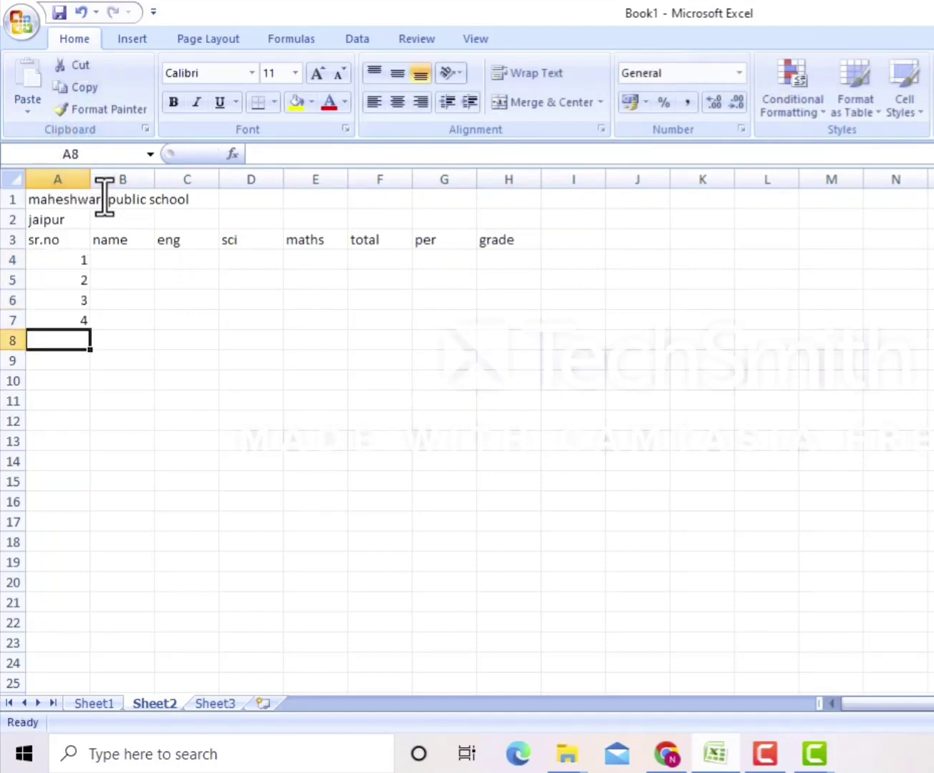
type("5")
key("Return")
type("6")
key("Return")
type("7")
key("Return")
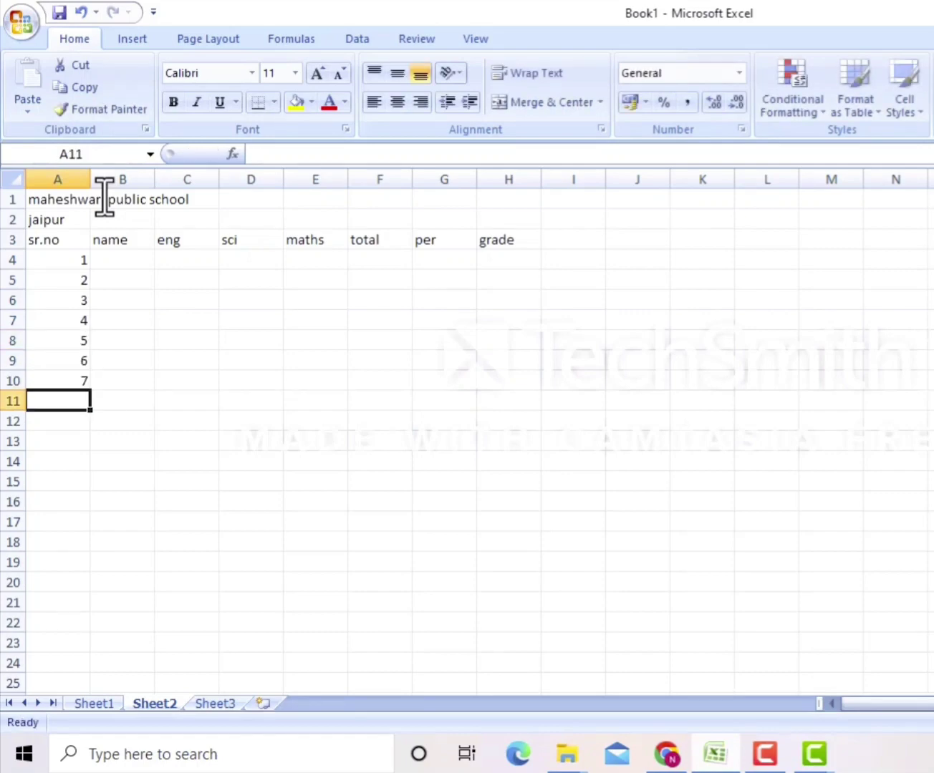
type("8")
key("Return")
type("9")
key("Return")
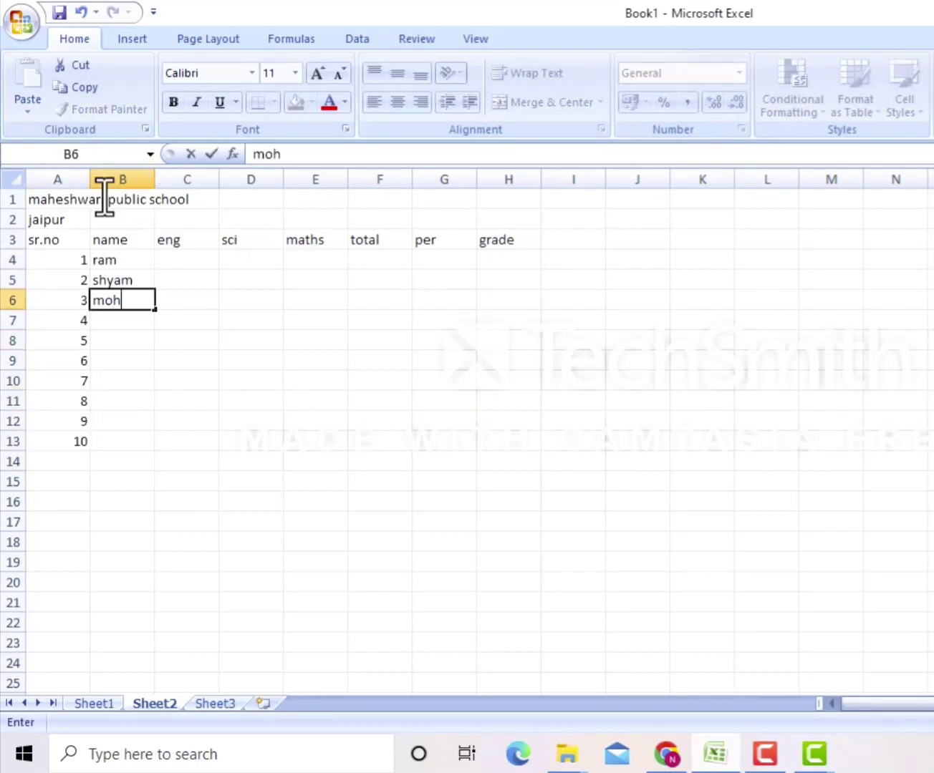
- Complete the student's name in cell B6 and enter the next students' names in B7 through B9
type("an")
key("Return")
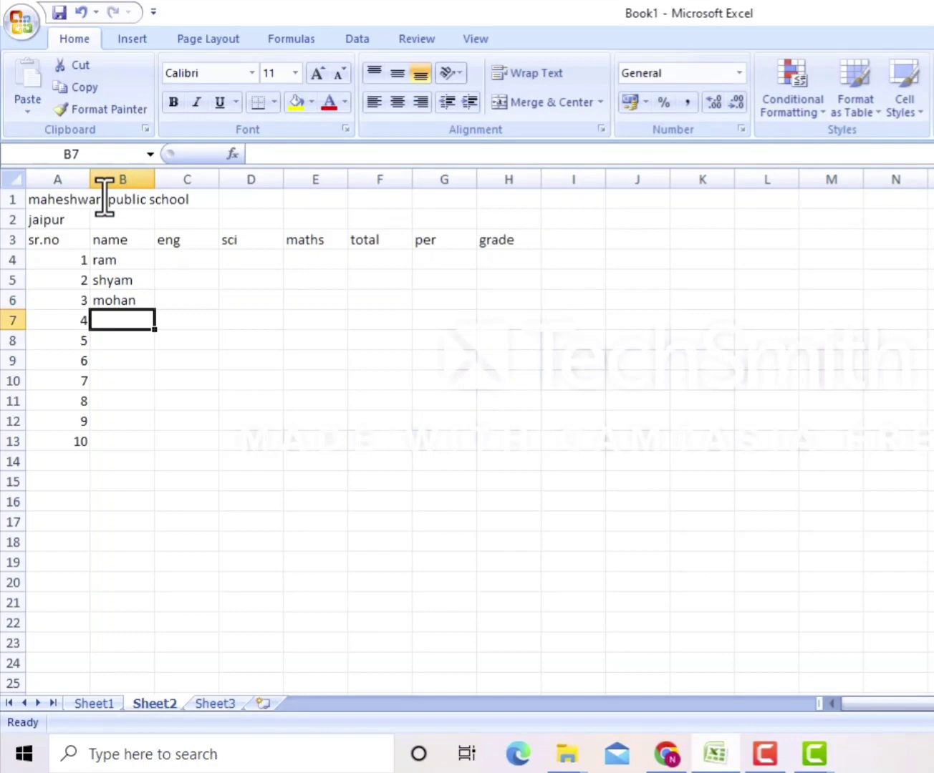
type("wasim")
key("Return")
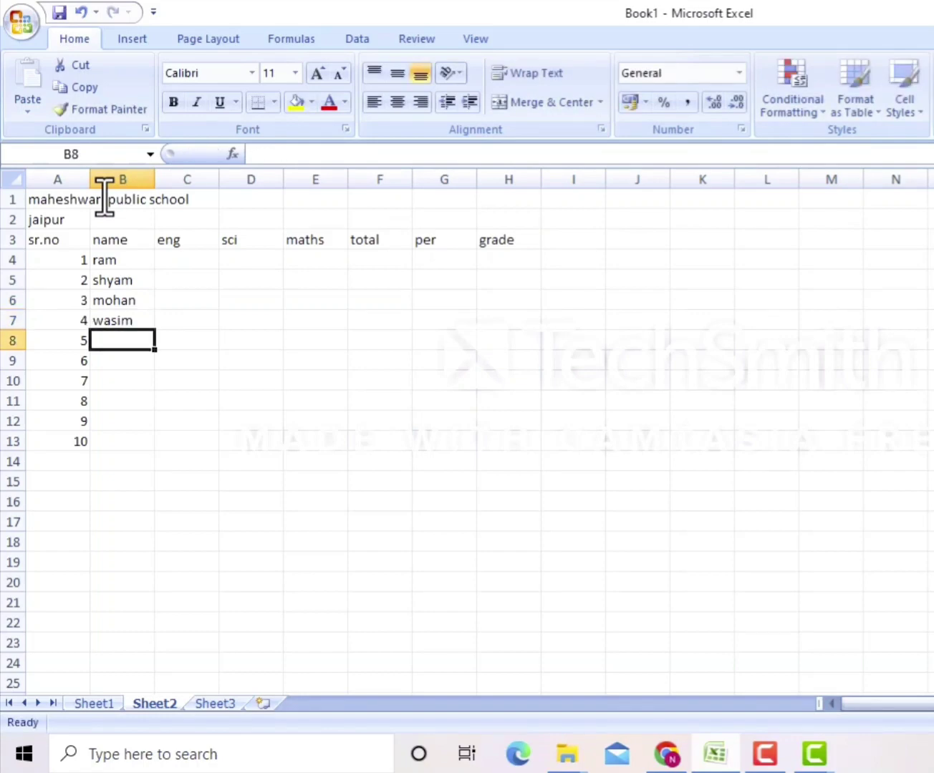
type("sejal")
key("Return")
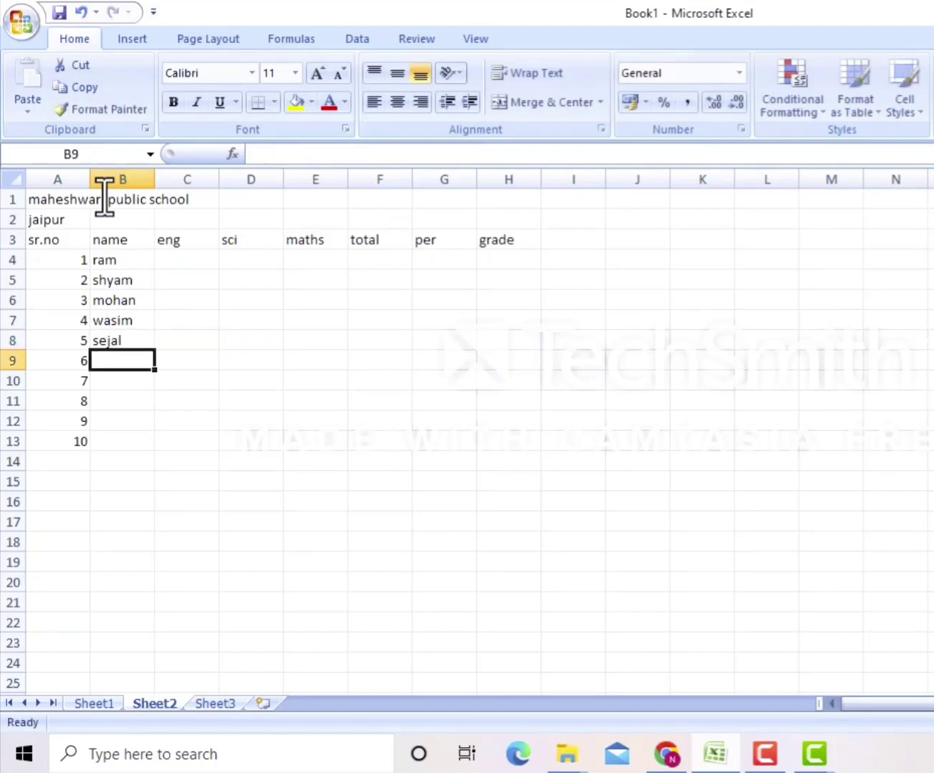
type("sheetal")
key("Return")
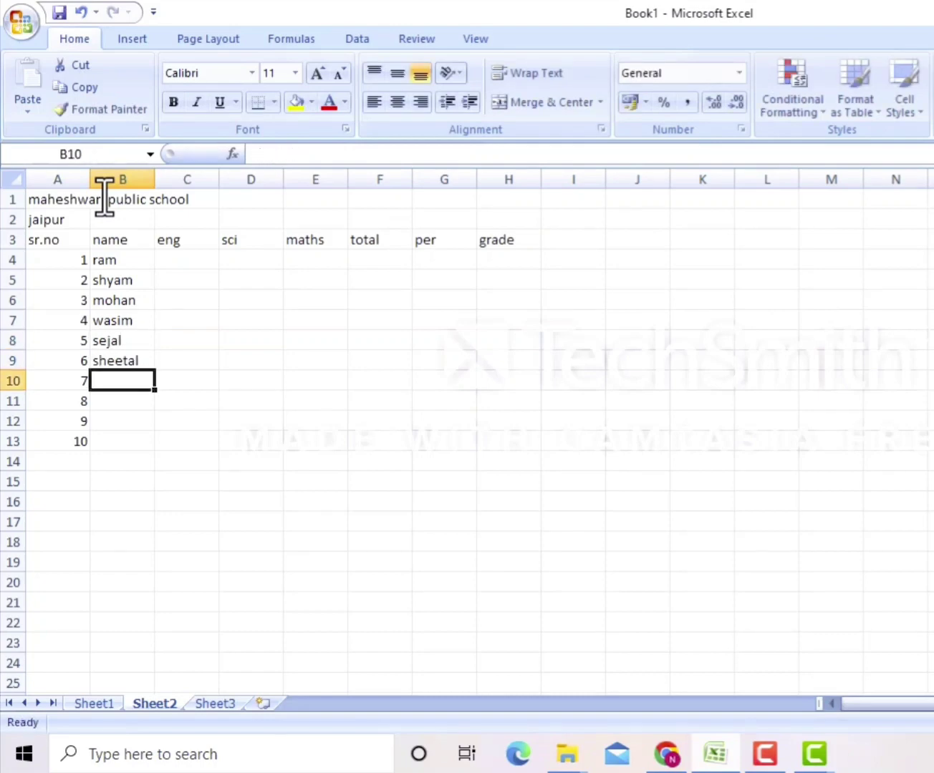
- Enter the remaining students' names for serial numbers 7 to 10 in cells B10 through B13
type("amisha")
key("Return")
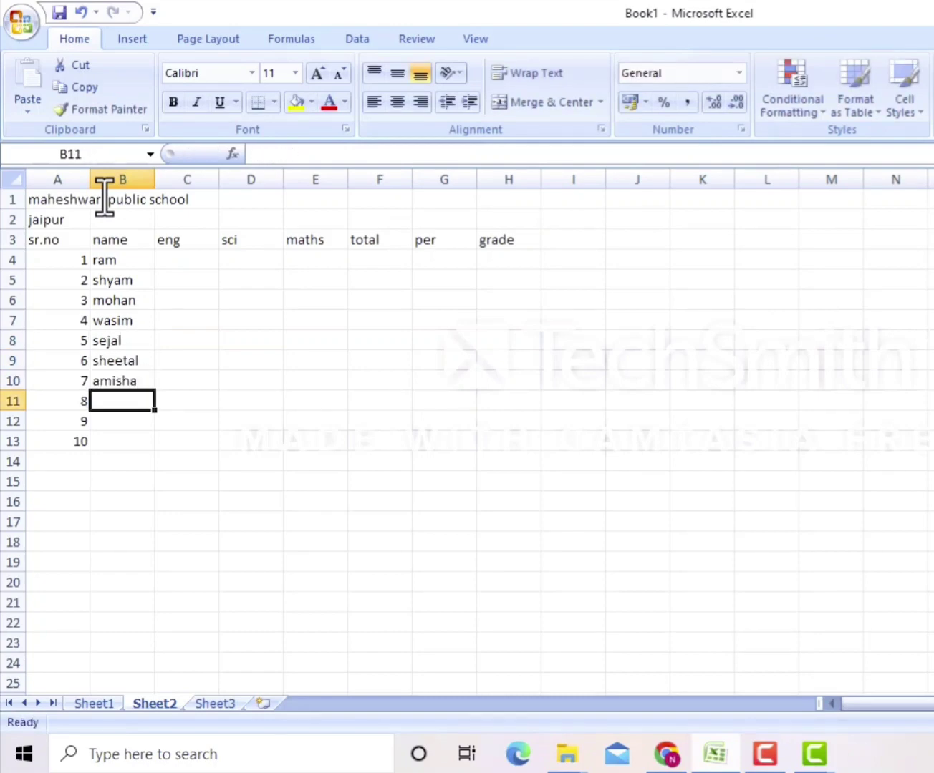
type("pulkit")
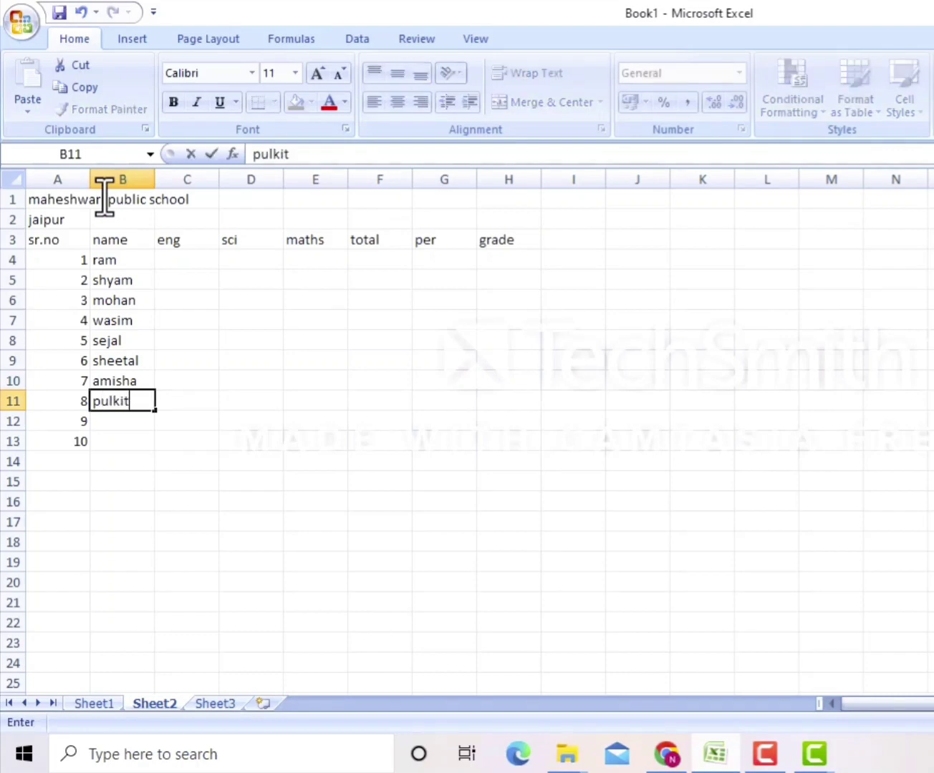
key("Return")
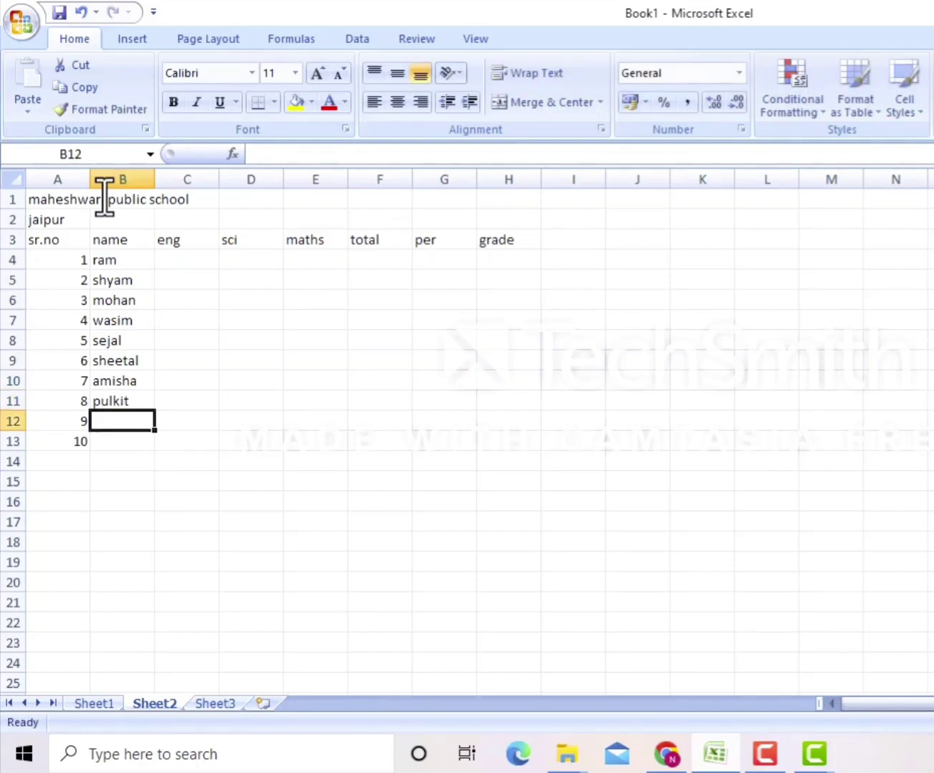
type("suresh")
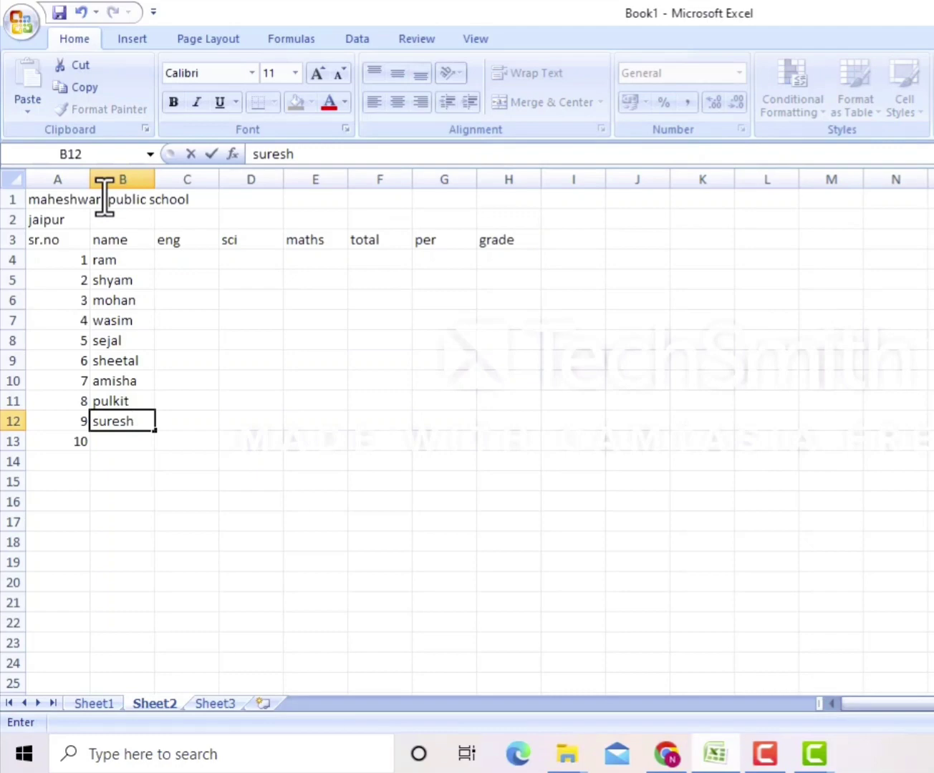
type("ramesh")
key("BackSpace")
key("BackSpace")
key("BackSpace")
key("Return")
type("anita")
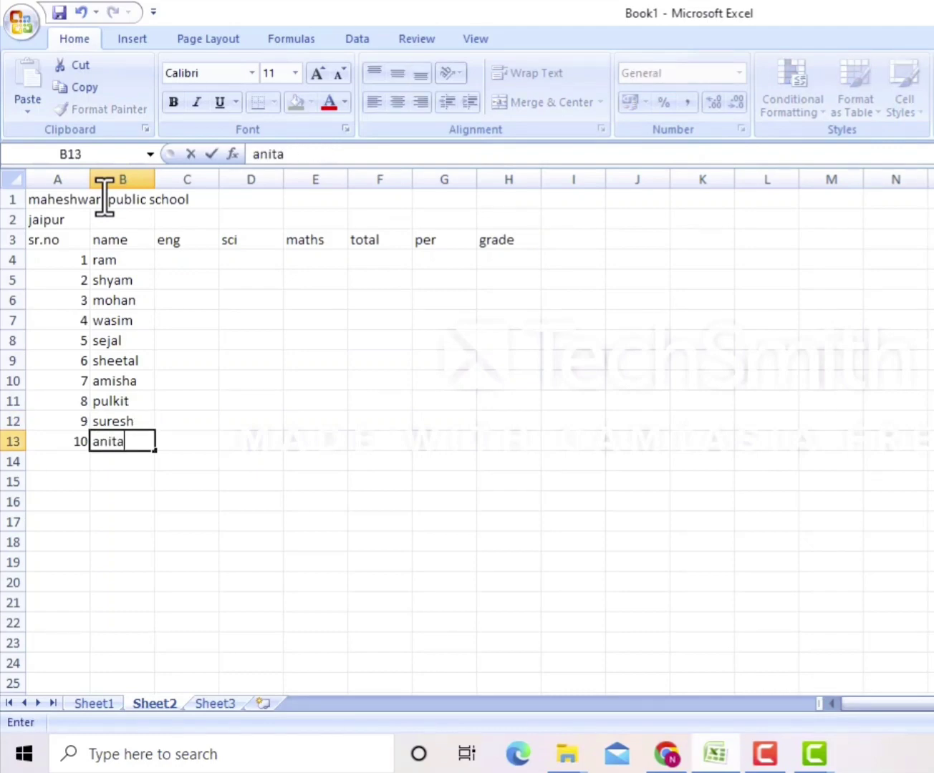
- Enter the English marks 12, 45 and 56 in cells C4 through C6
key("Right")
key("Up")
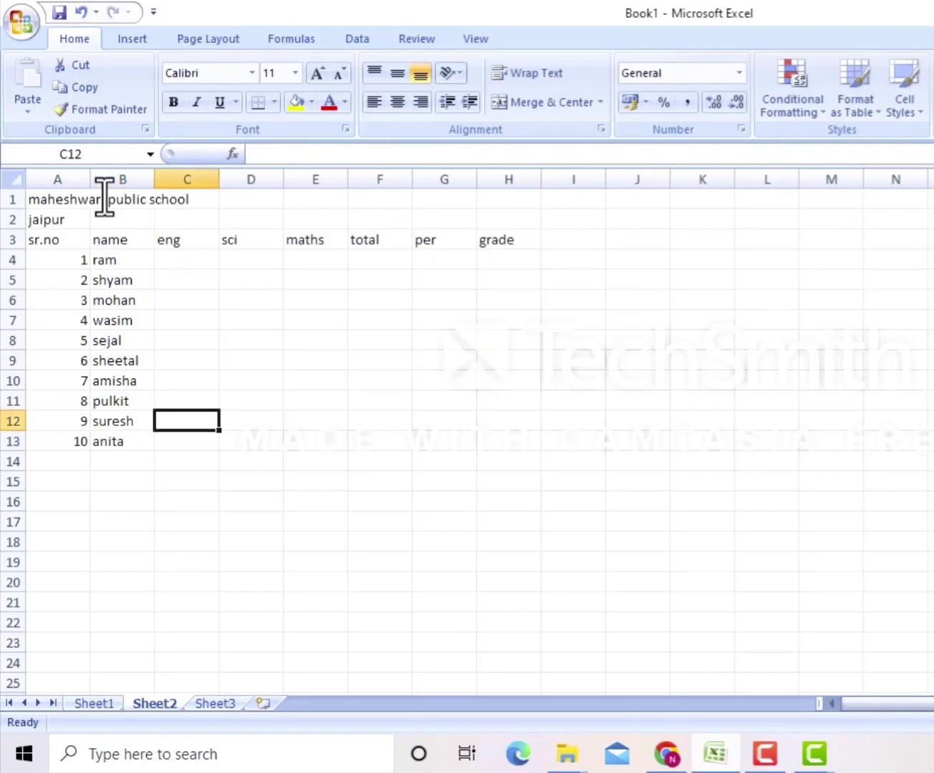
key("Up")
key("Up")
key("Up")
key("Up")
key("Up")
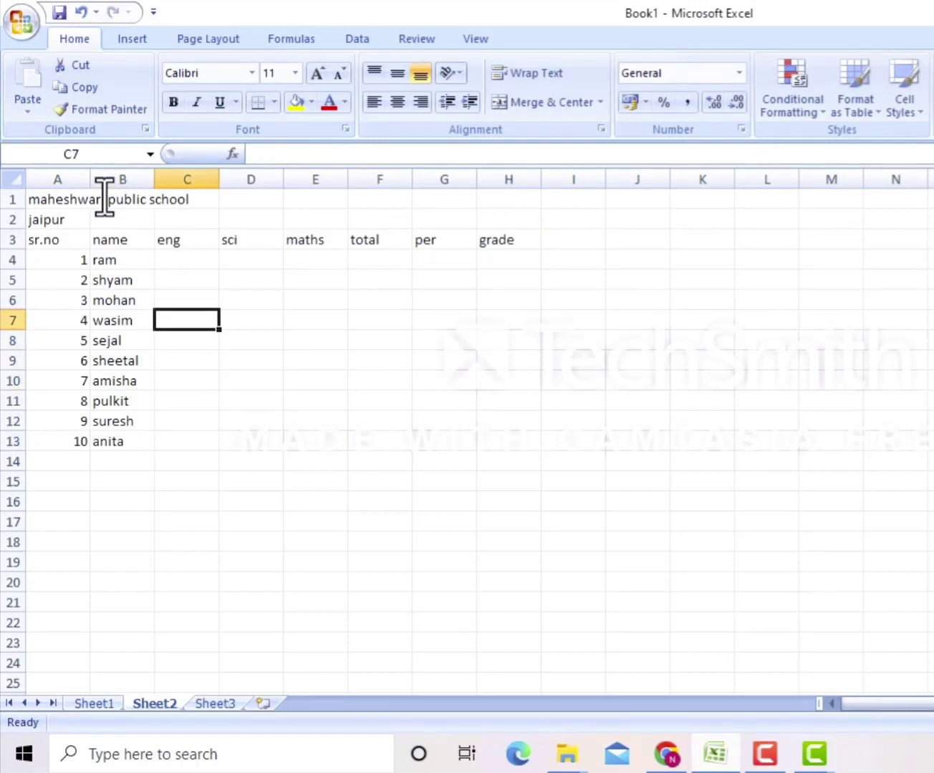
key("Up")
key("Up")
key("Up")
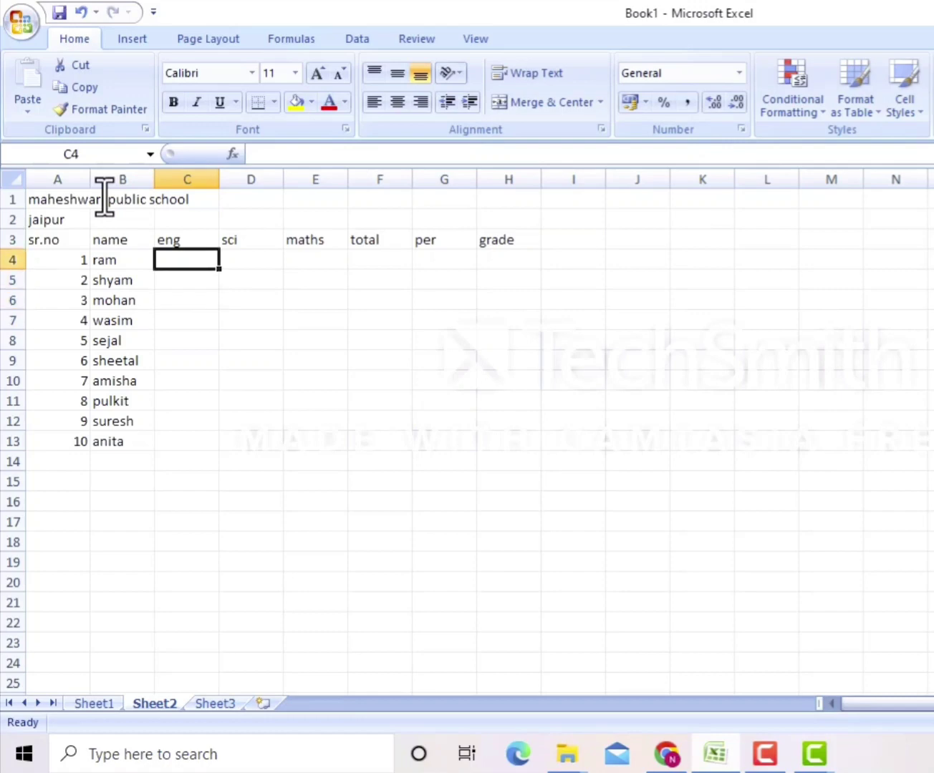
type("12")
key("Return")
type("45")
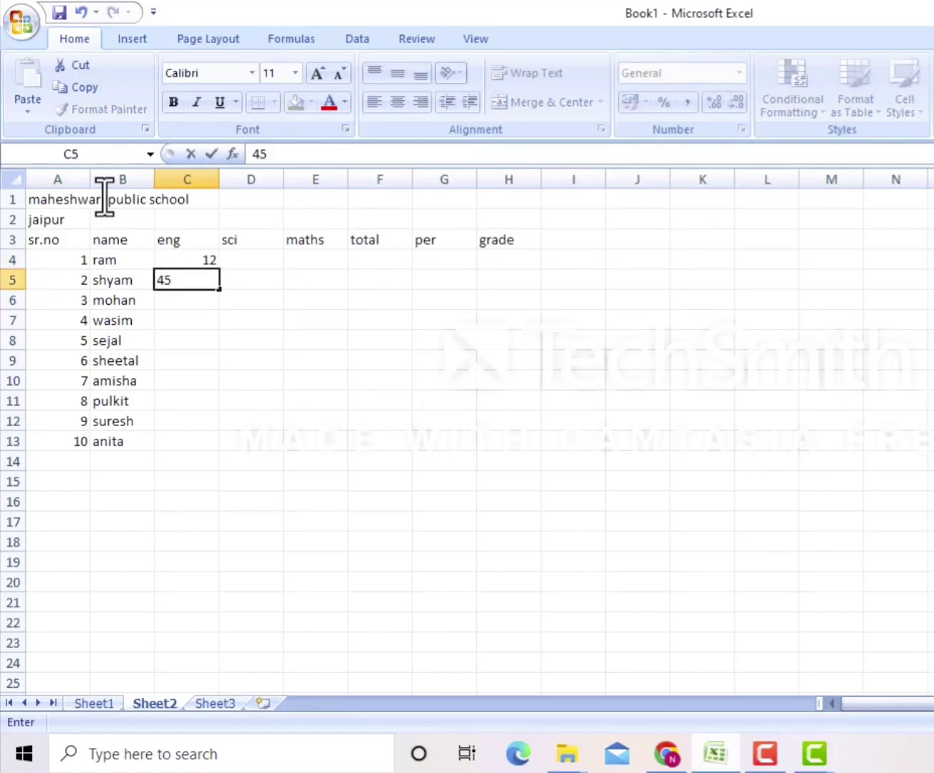
key("Return")
type("56")
key("Return")
- Enter the English marks 78, 99 and 54 in cells C7 through C9
type("789")
key("BackSpace")
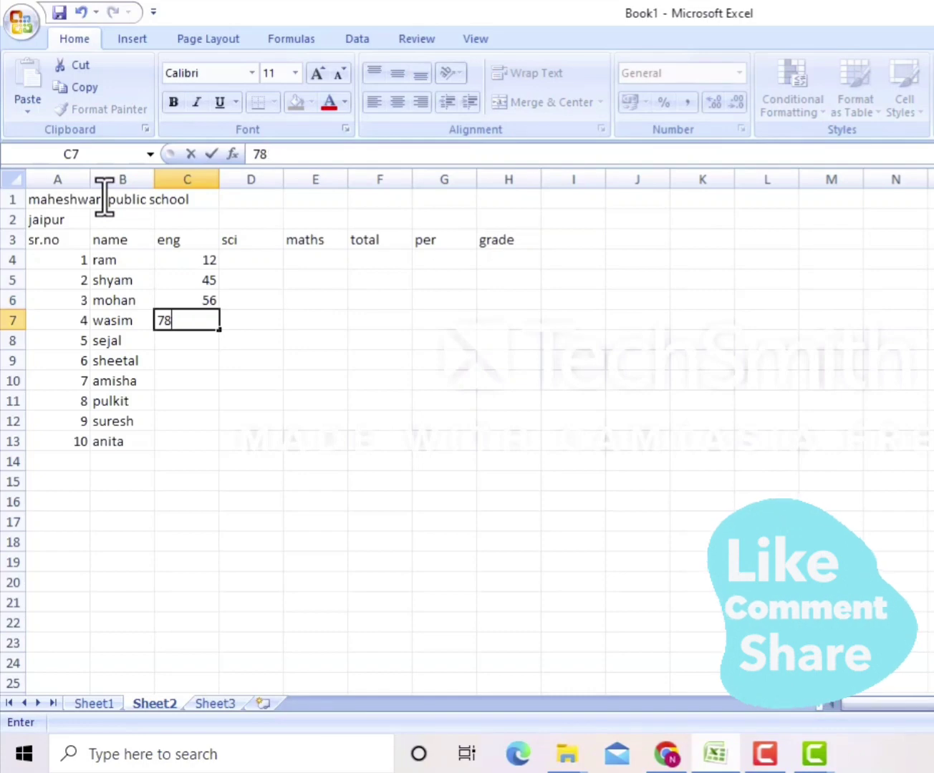
key("Return")
type("99")
key("Return")
type("54")
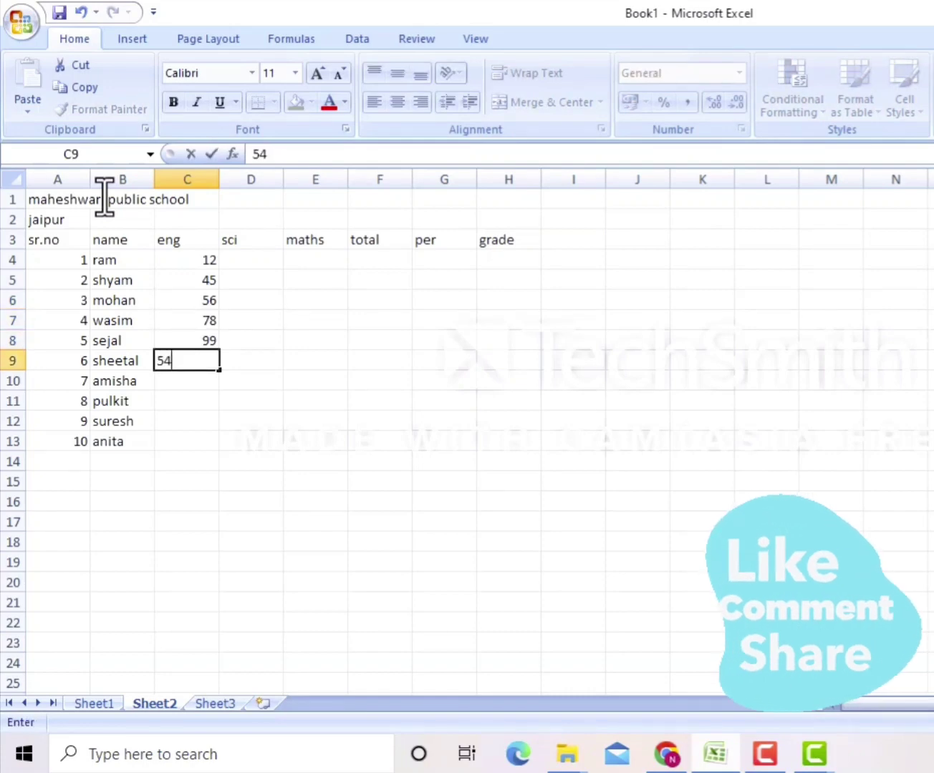
key("Return")
- Enter the remaining English marks 23, 34, 92 and 67 in cells C10 through C13
type("23")
key("Return")
type("34")
key("Return")
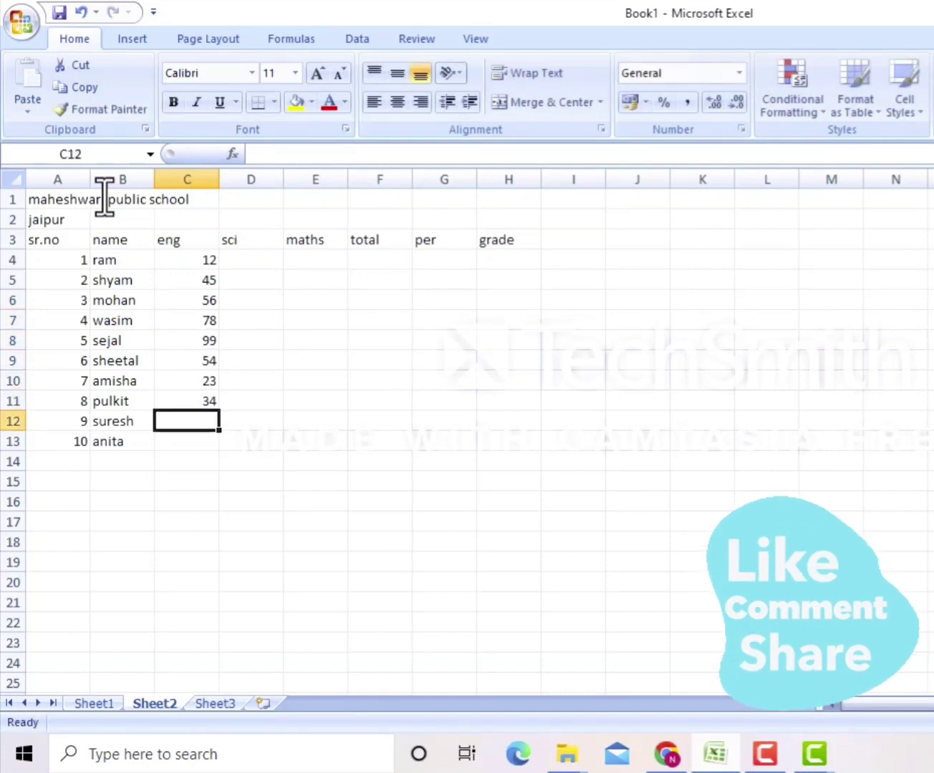
type("92")
key("Return")
type("67")
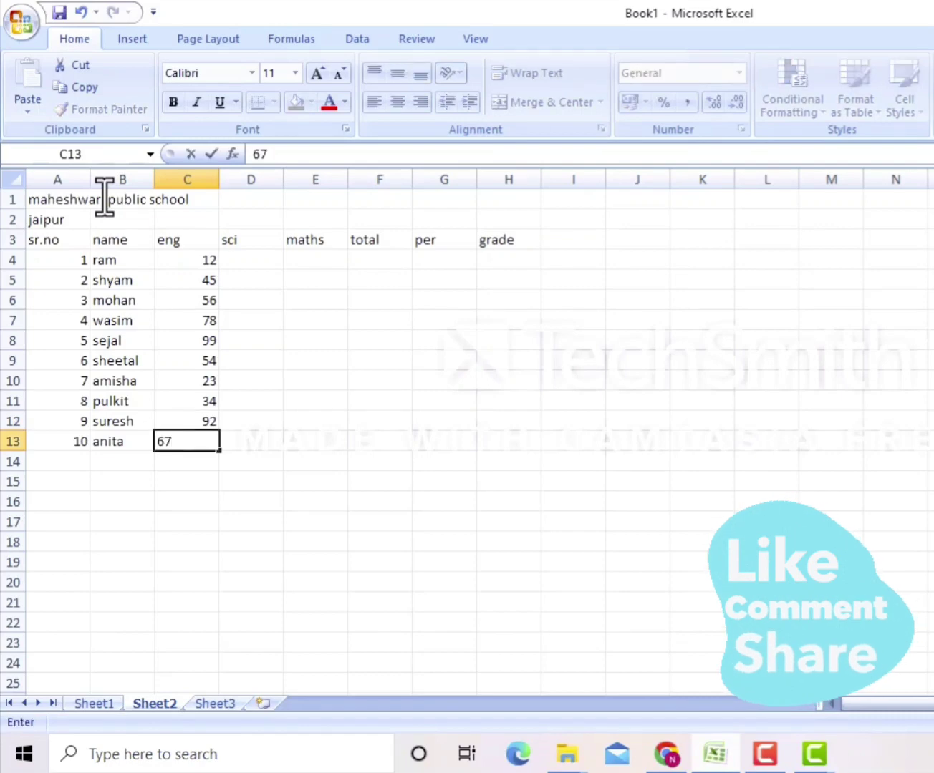
key("Tab")
- Enter the science marks 89, 76, 45, 65 and 34 from cell D13 upward to D9
type("89")
key("Up")
type("76")
key("Up")
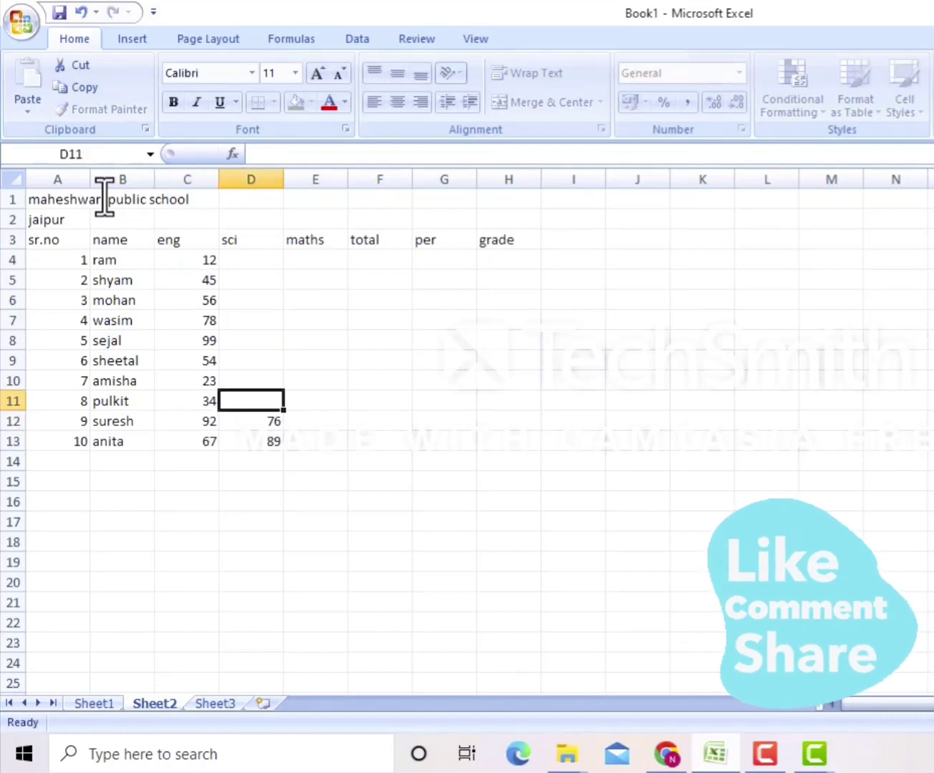
type("45")
key("Up")
type("65")
key("Up")
type("34")
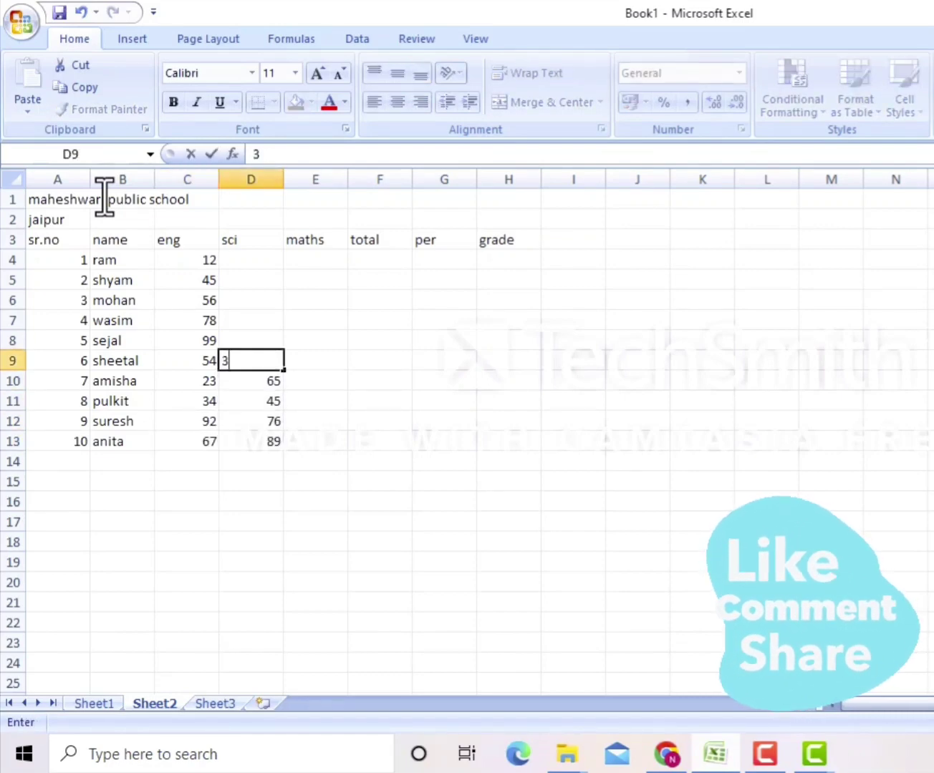
key("Up")
- Enter the remaining science marks 23, 45, 67, 13 and 80 from cell D8 upward to D4
type("23")
key("Up")
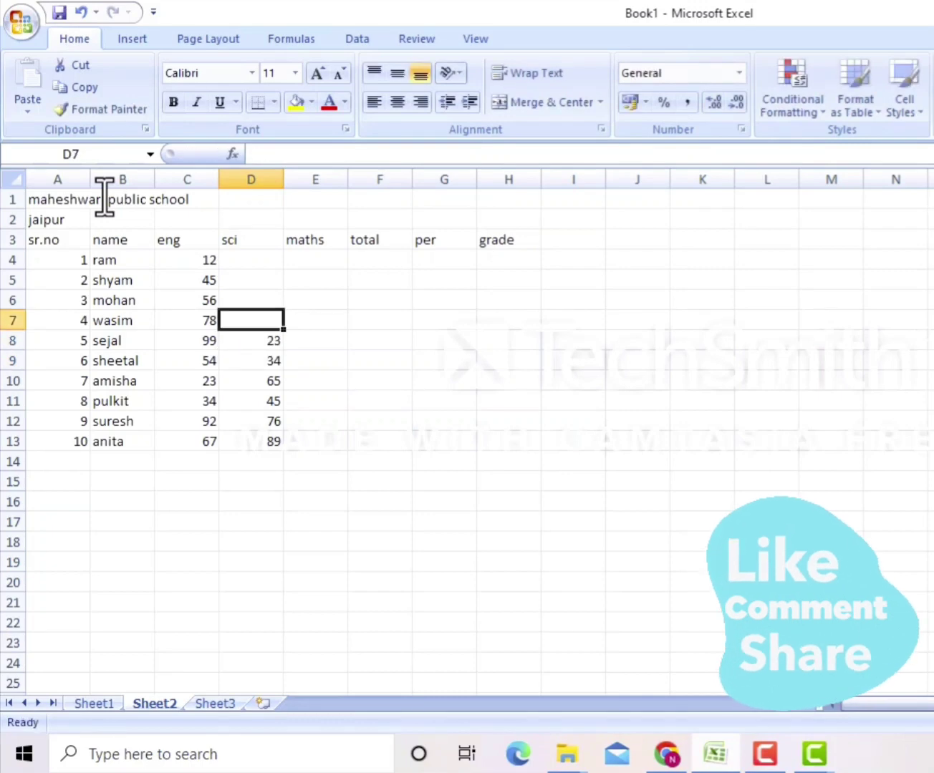
type("45")
key("Up")
type("67")
key("Up")
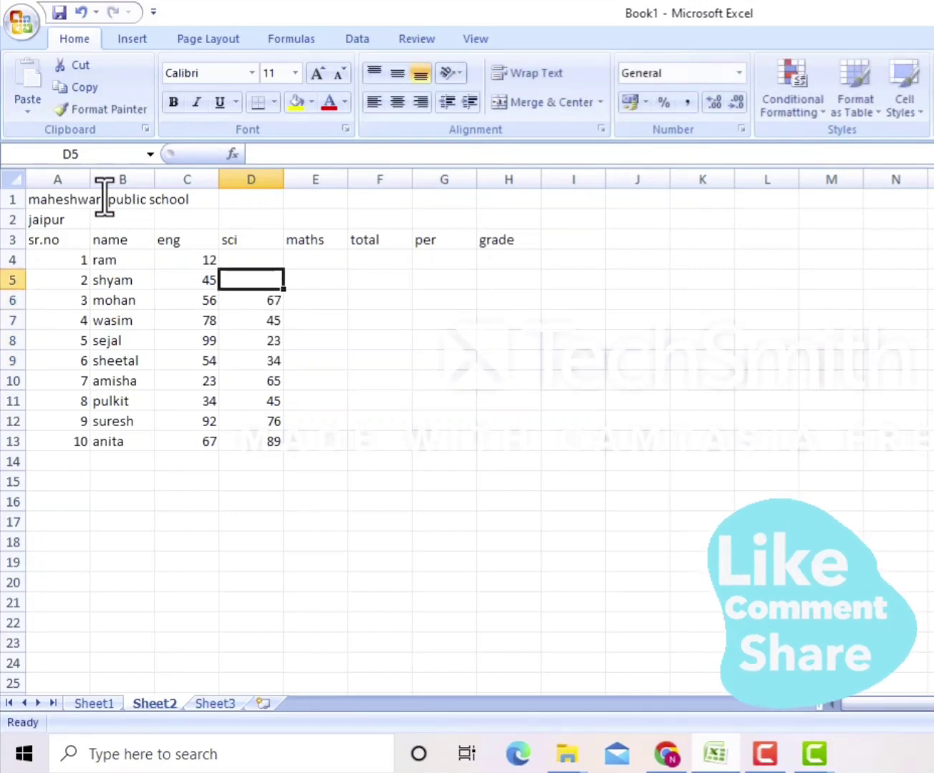
type("13")
key("Up")
type("80")
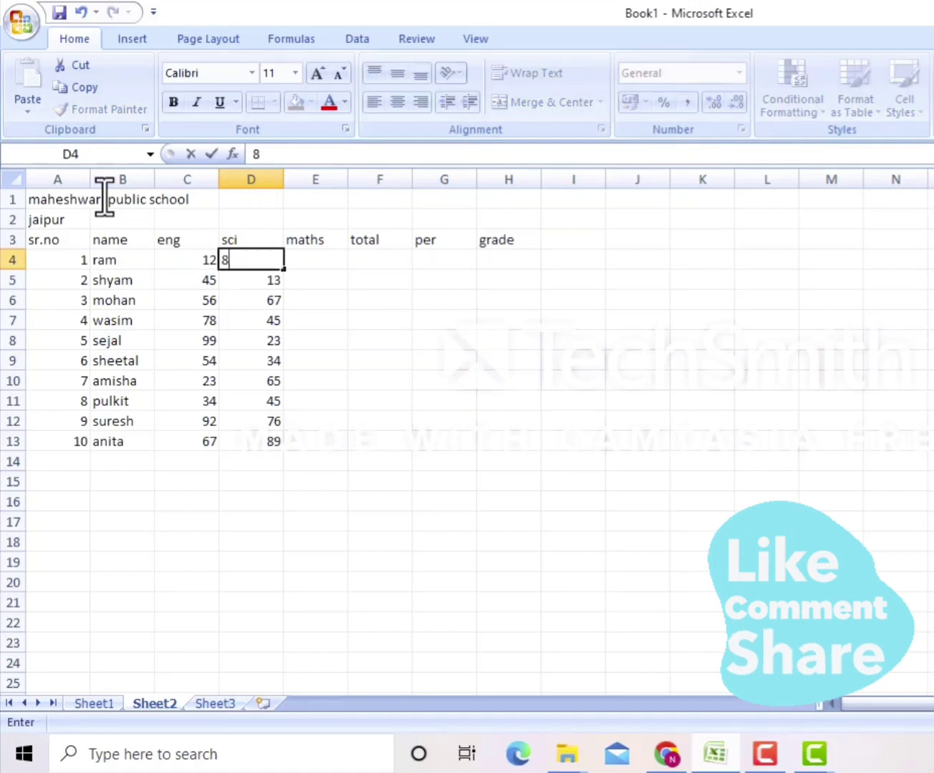
key("Up")
- Enter the maths marks 67, 45 and 67 in cells E4 through E6
key("Right")
key("Down")
type("67")
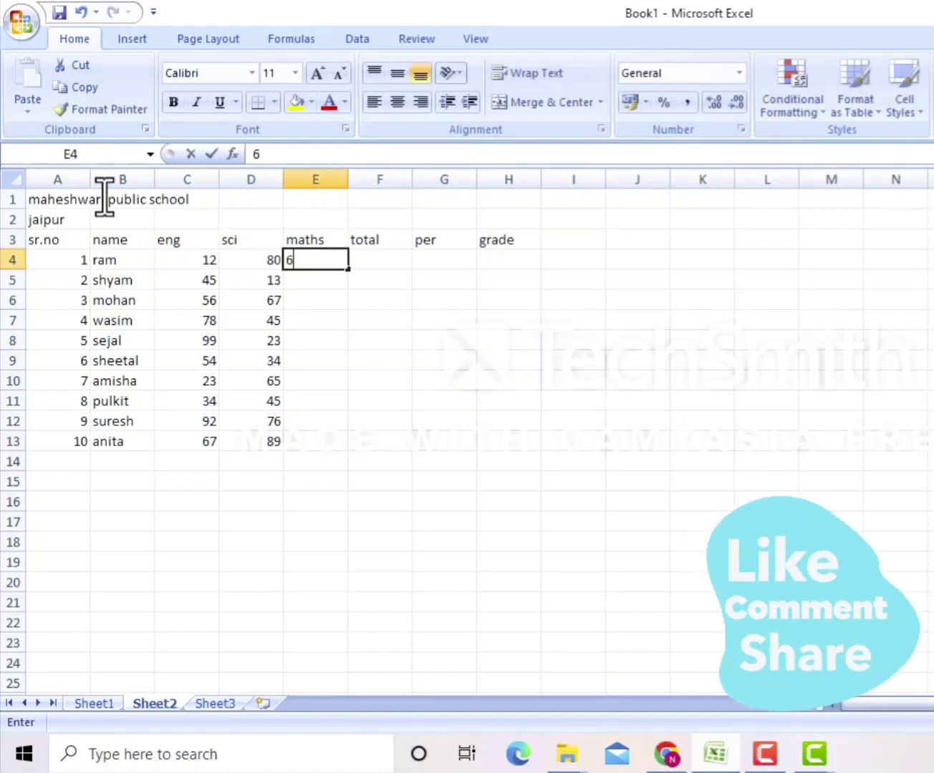
key("Down")
type("45")
key("Return")
type("6799")
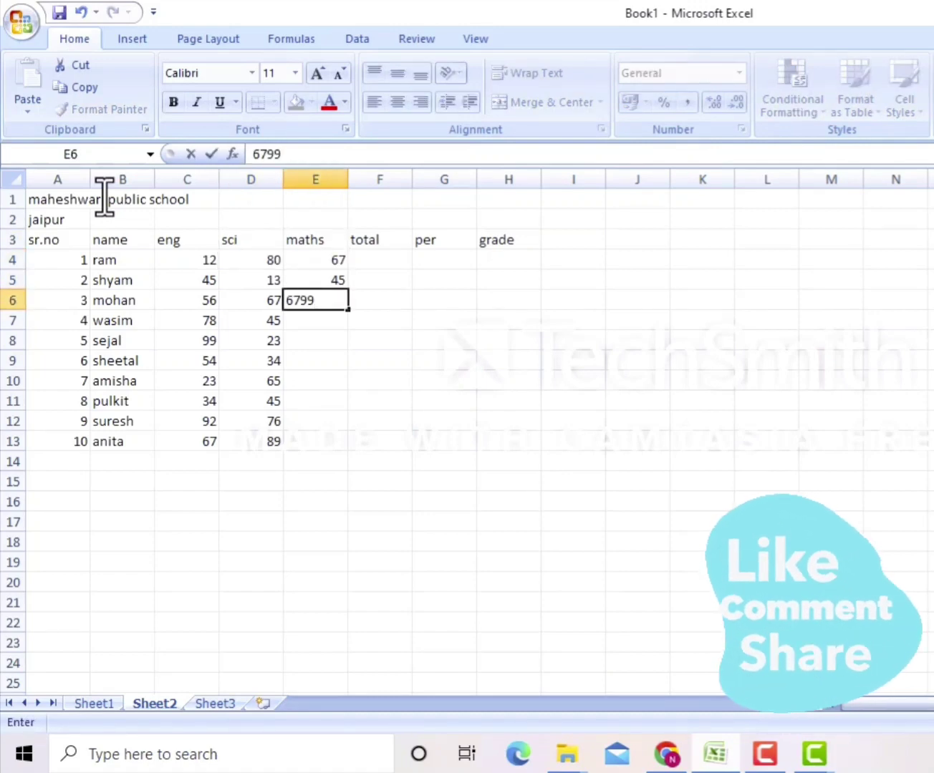
key("BackSpace")
key("BackSpace")
key("Return")
- Enter the maths marks 99, 23, 32 and 87 in cells E7 through E10
type("99")
key("Return")
type("23")
key("Return")
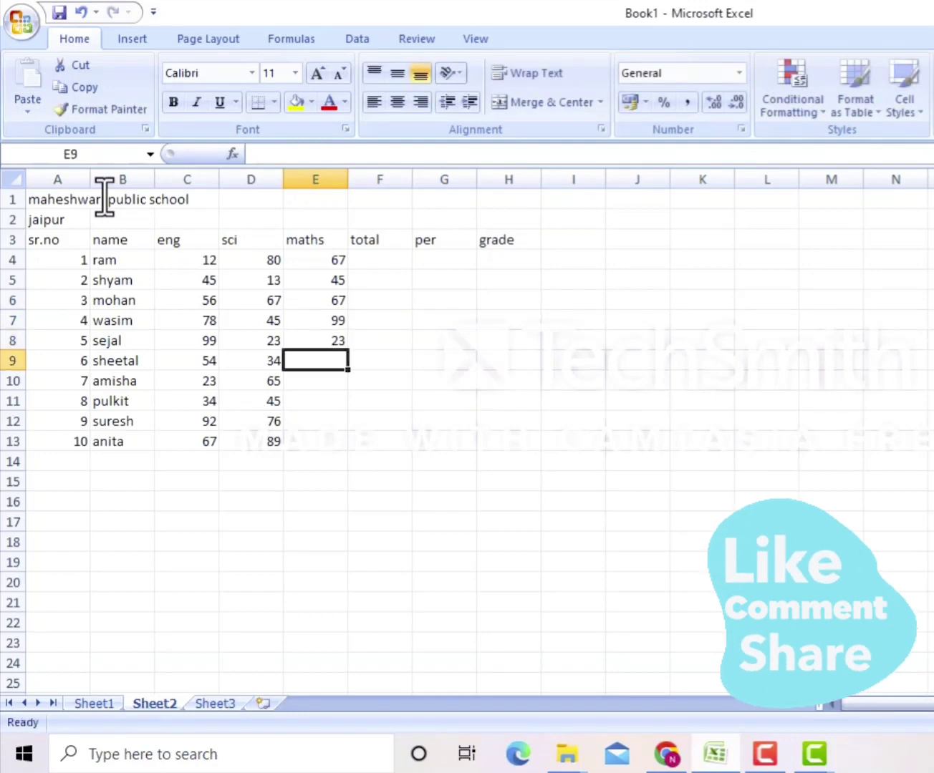
type("32")
key("Return")
type("87")
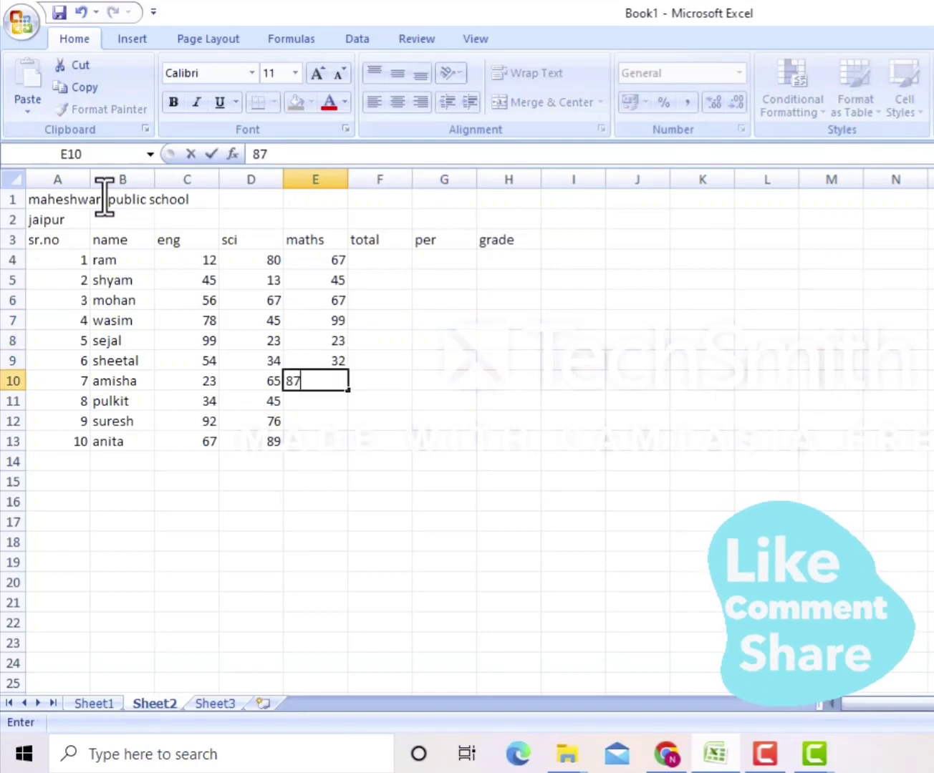
key("Return")
- Enter the last maths marks 70, 44 and 27 in cells E11 through E13
type("70")
key("Return")
type("4")
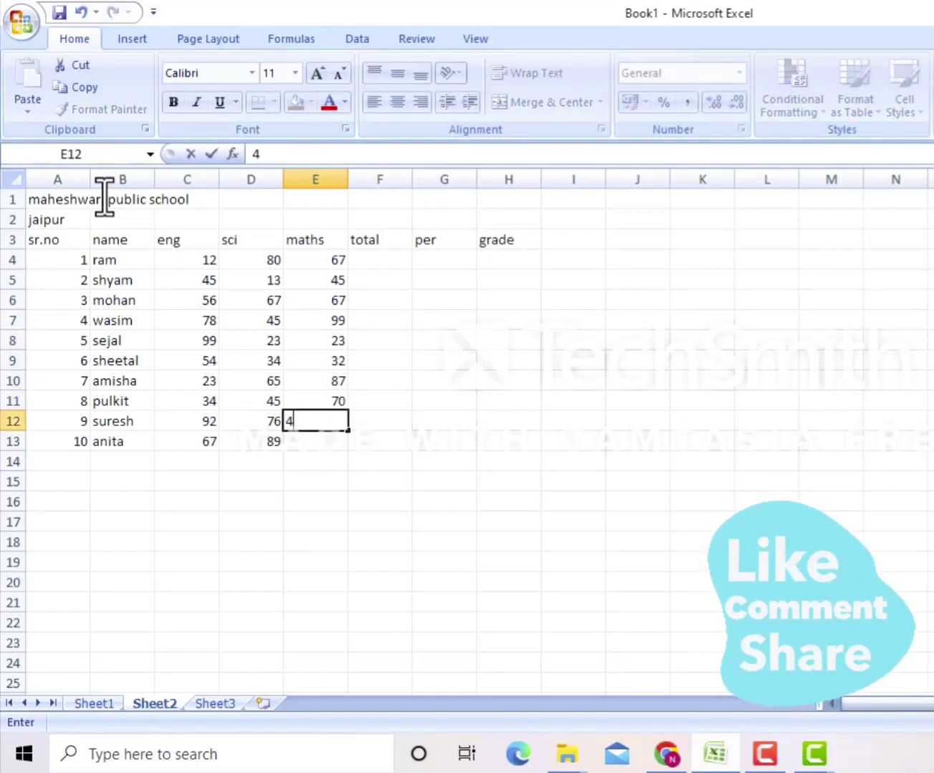
type("4")
key("Return")
type("27")
key("Return")
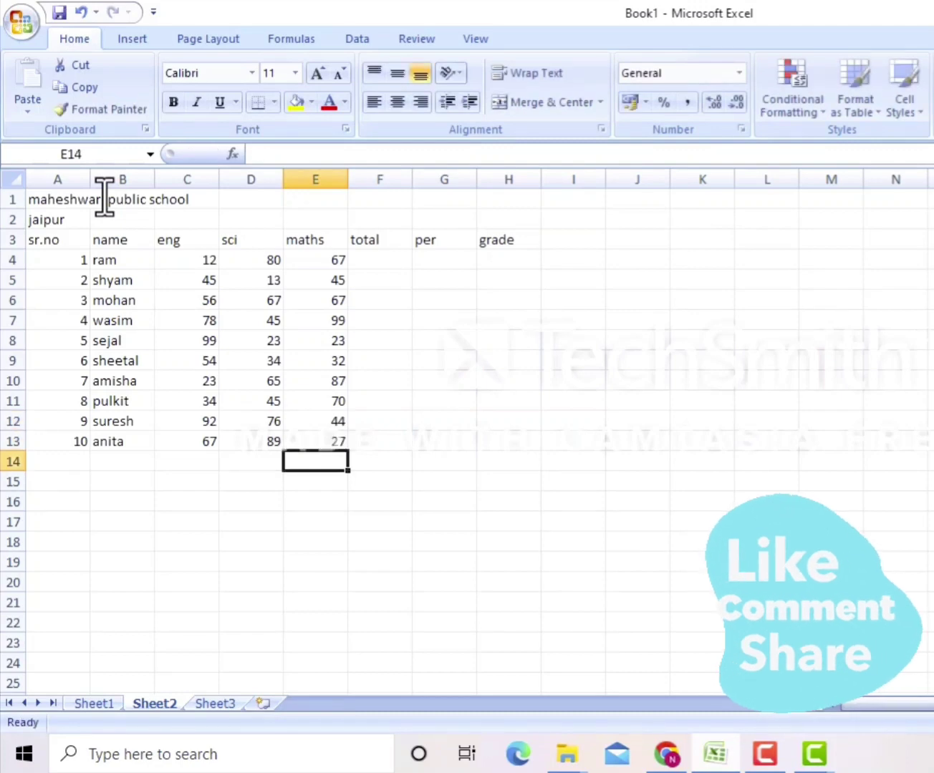
- Total the first student's three subject marks into cell F4 by applying AutoSum's Sum to C4:F4
key("Right")
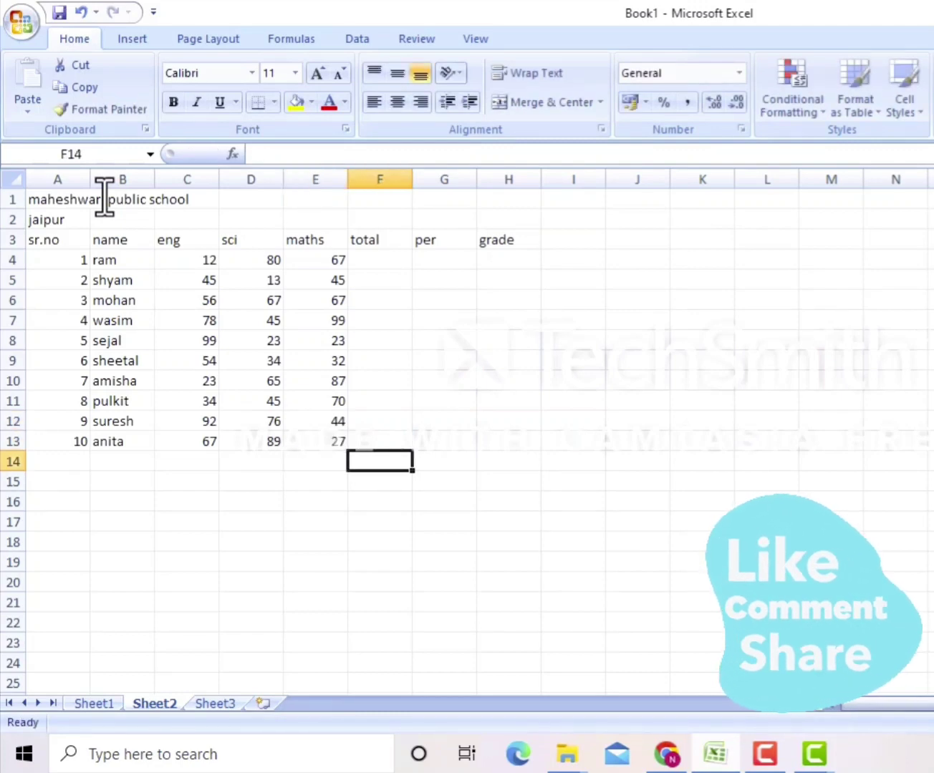
key("Up")
key("Up")
key("Up")
key("Up")
key("Up")
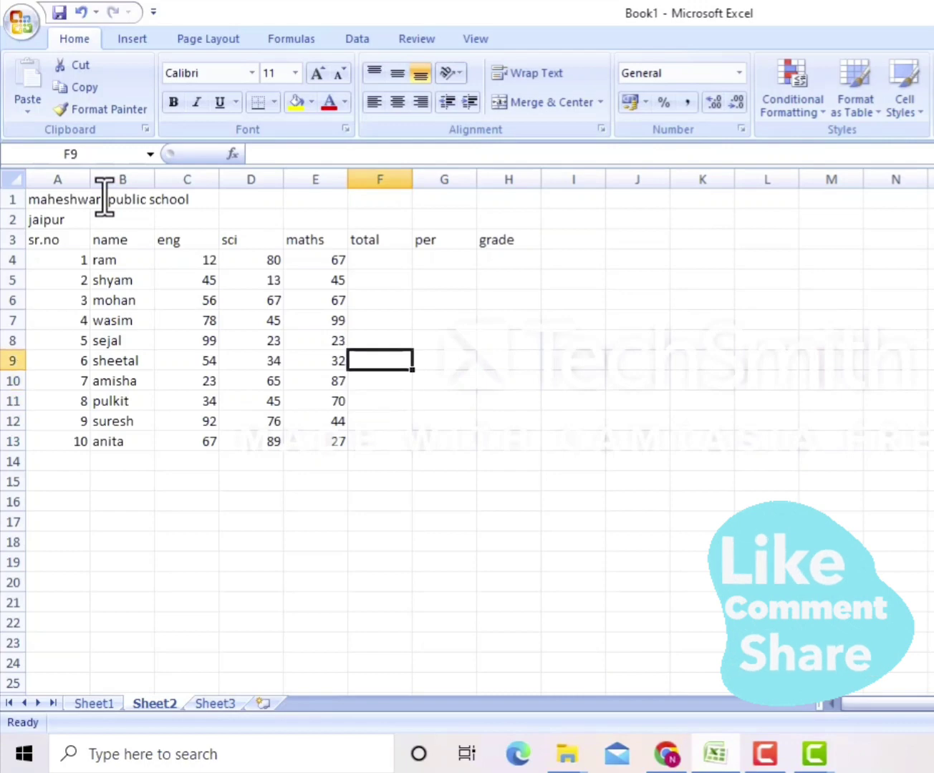
key("Up")
key("Up")
key("Up")
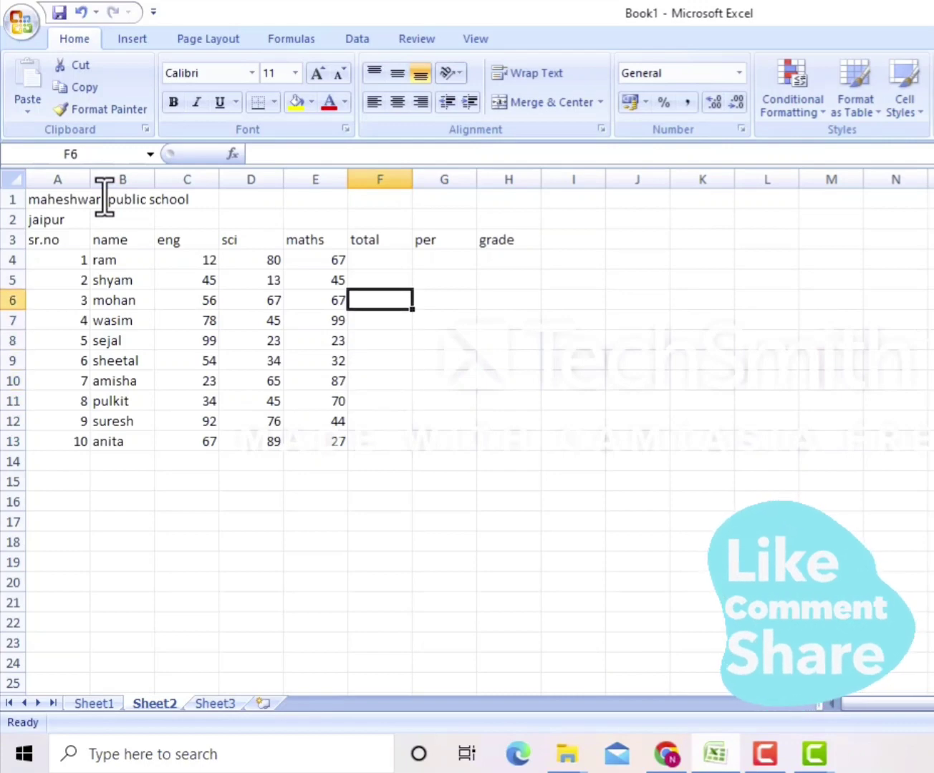
key("Up")
key("Up")
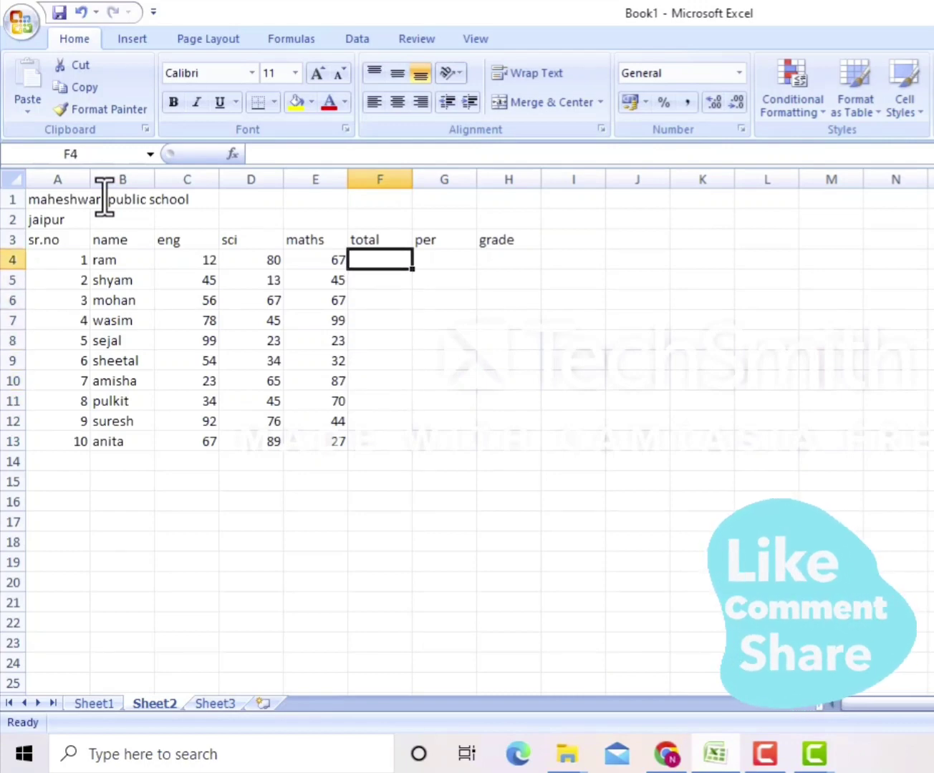
left_click_drag(204, 259, 368, 266)
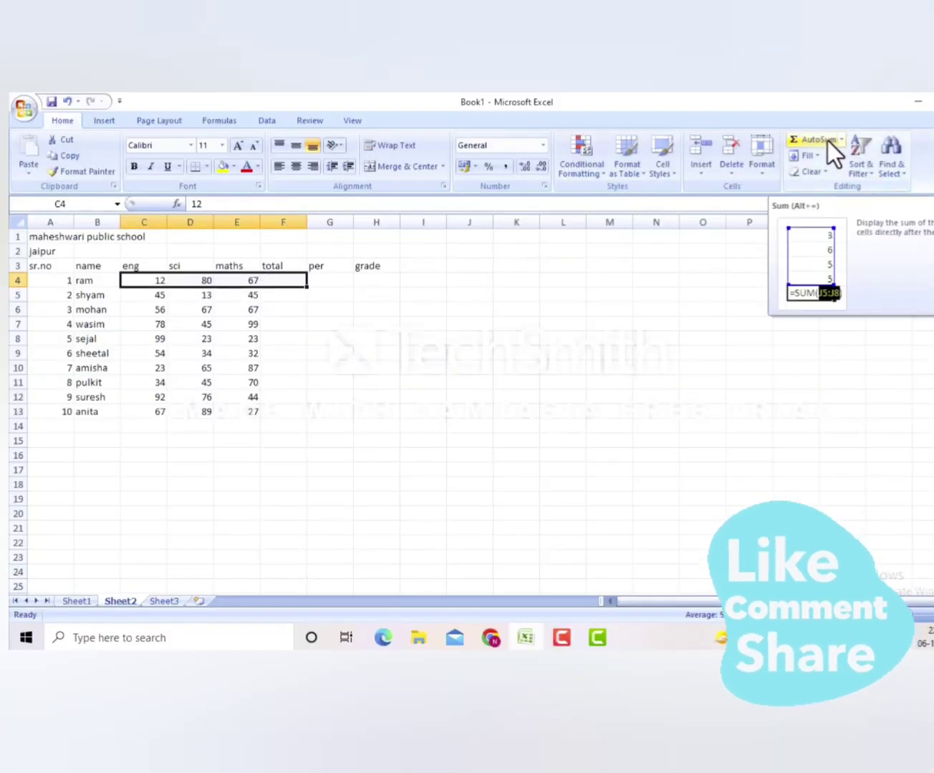
left_click(840, 141)
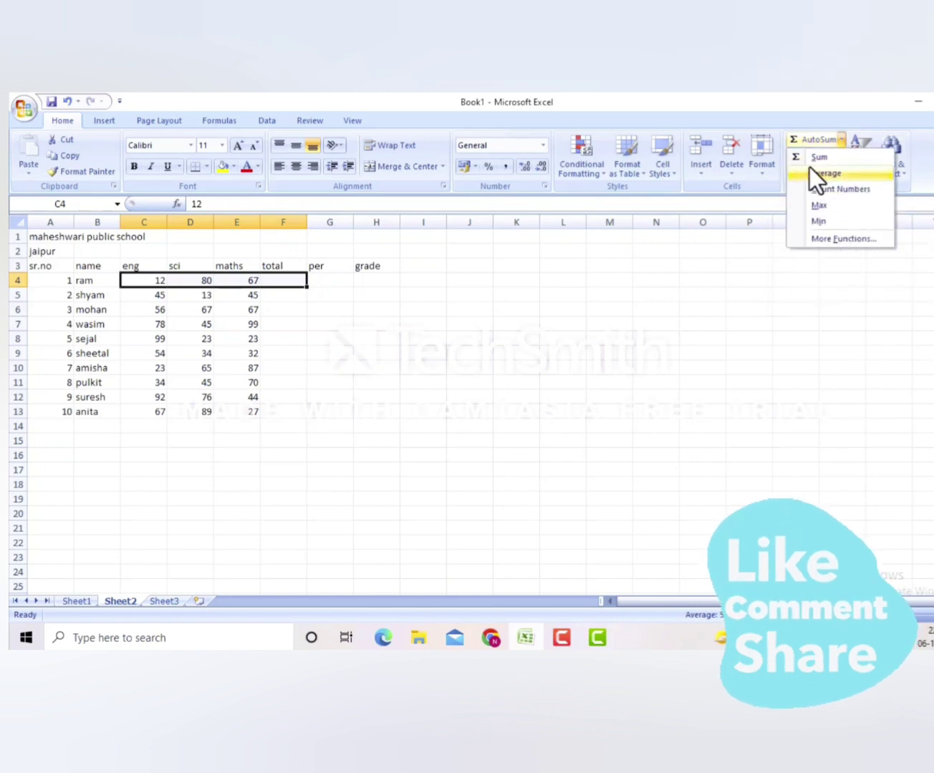
left_click(809, 162)
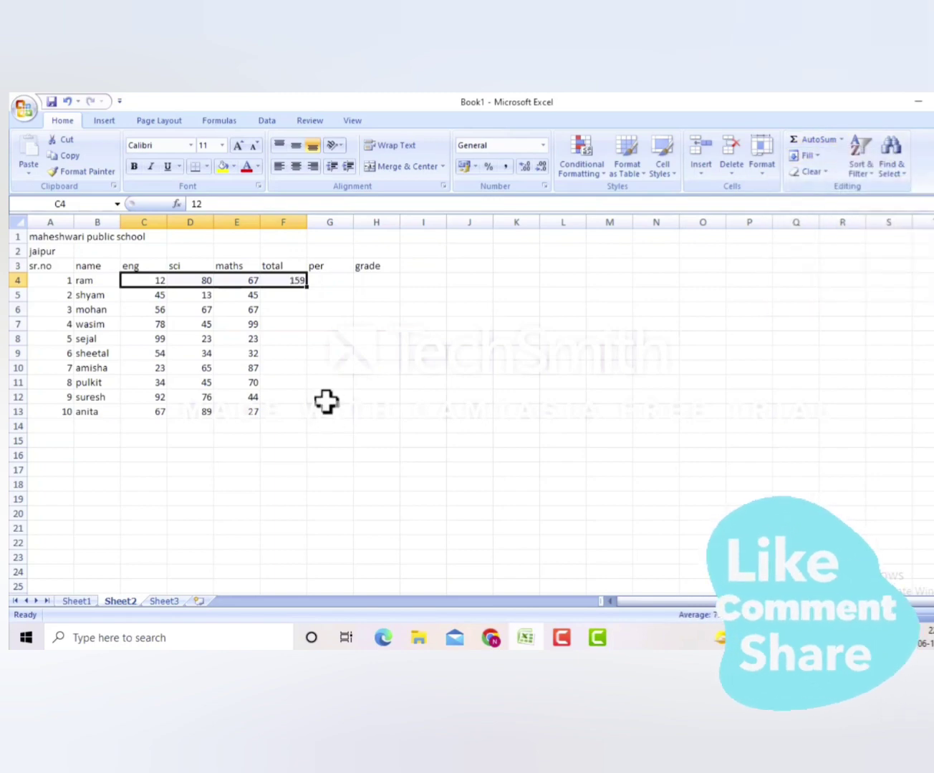
- Fill the SUM formula from F4 down the total column to F13
left_click(313, 349)
left_click(290, 281)
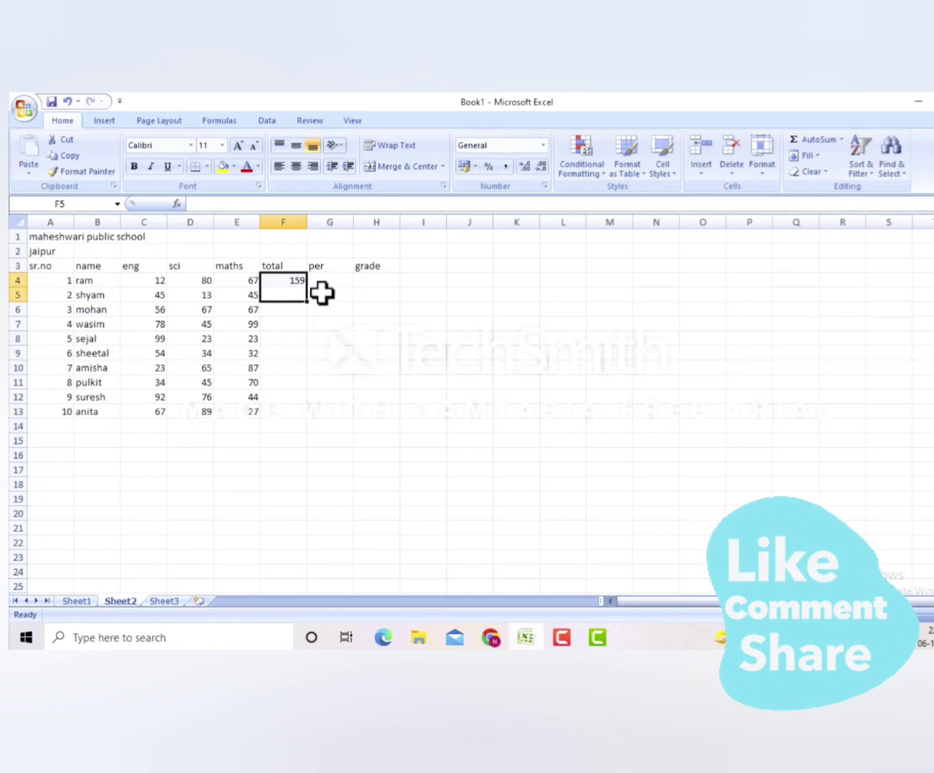
left_click(311, 295)
left_click(287, 282)
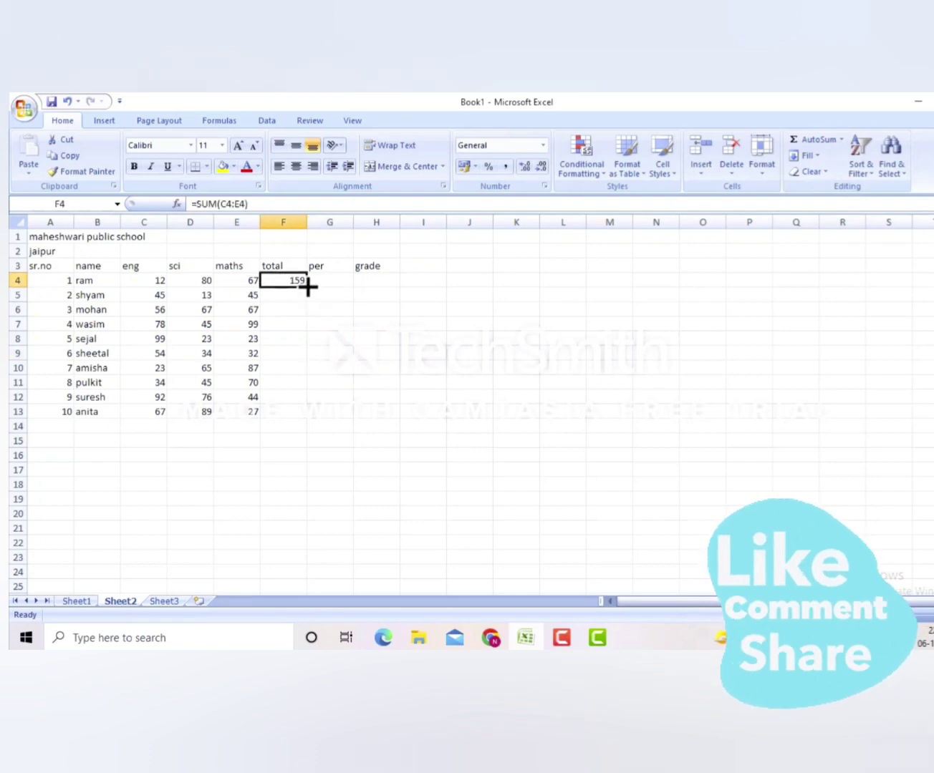
left_click_drag(308, 286, 299, 421)
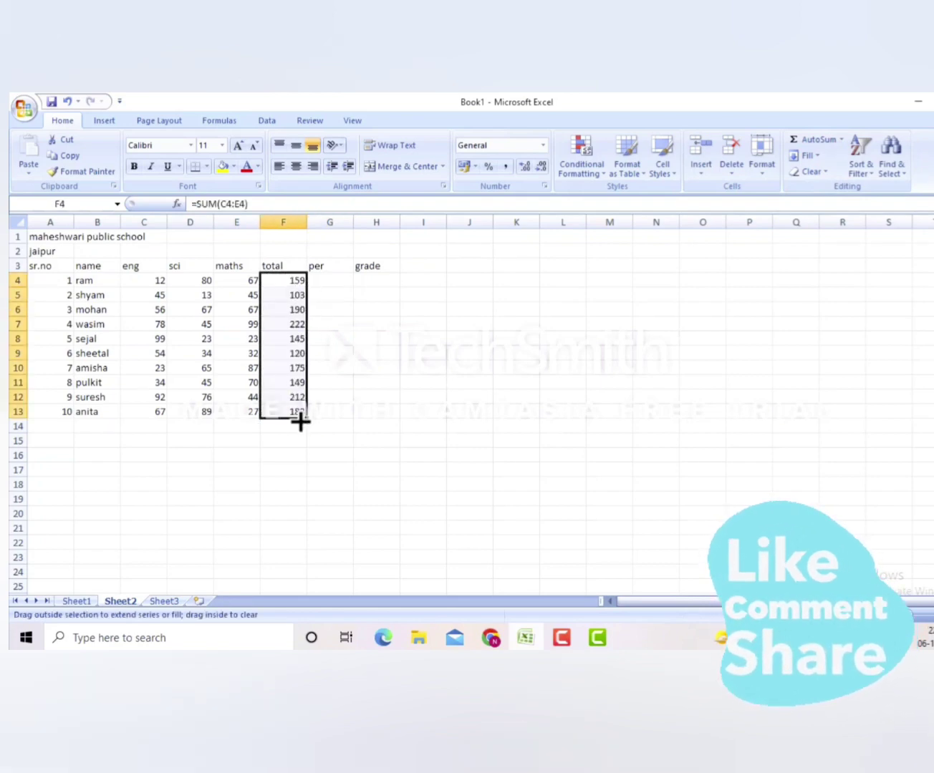
- Enter the percentage formula =F4/300*100 in cell G4 of the per column
left_click(361, 296)
left_click(329, 280)
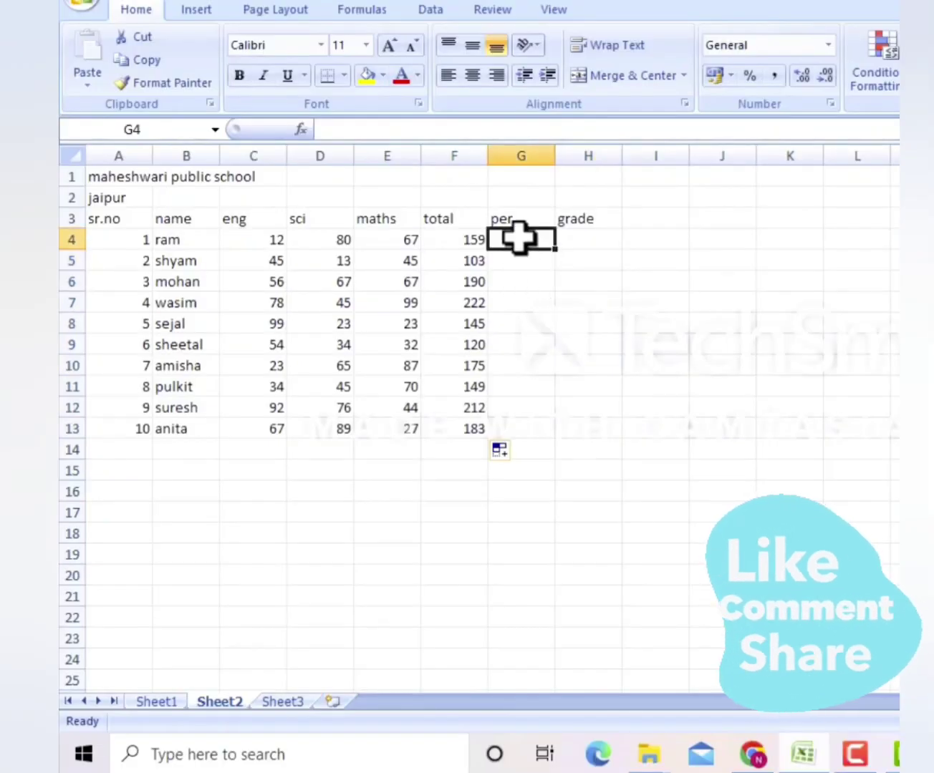
type("=")
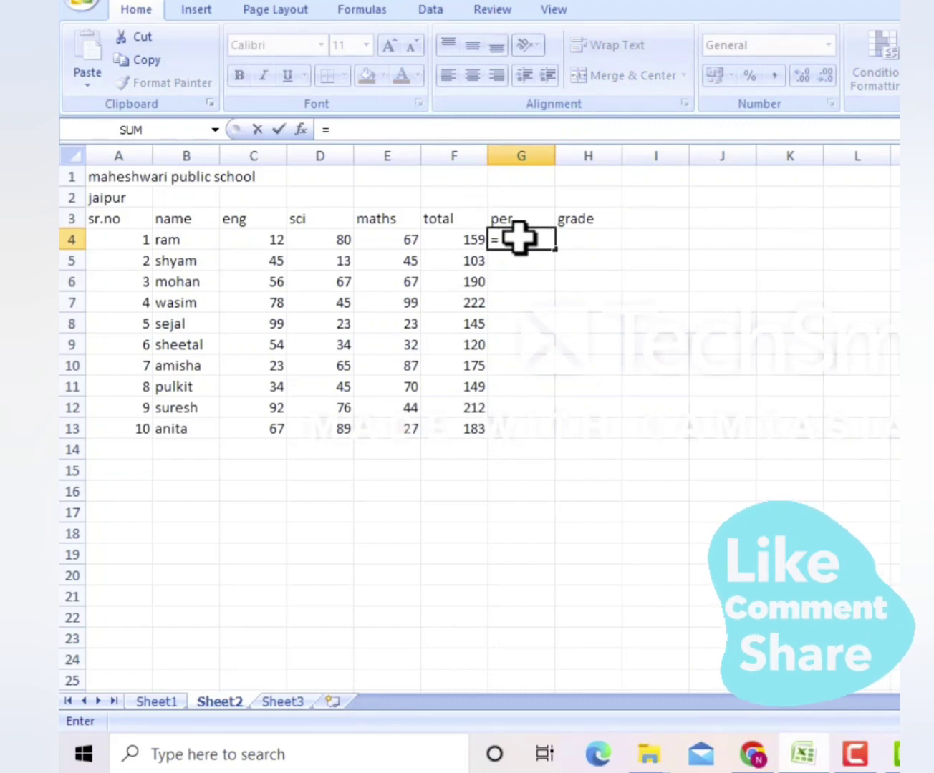
left_click(464, 247)
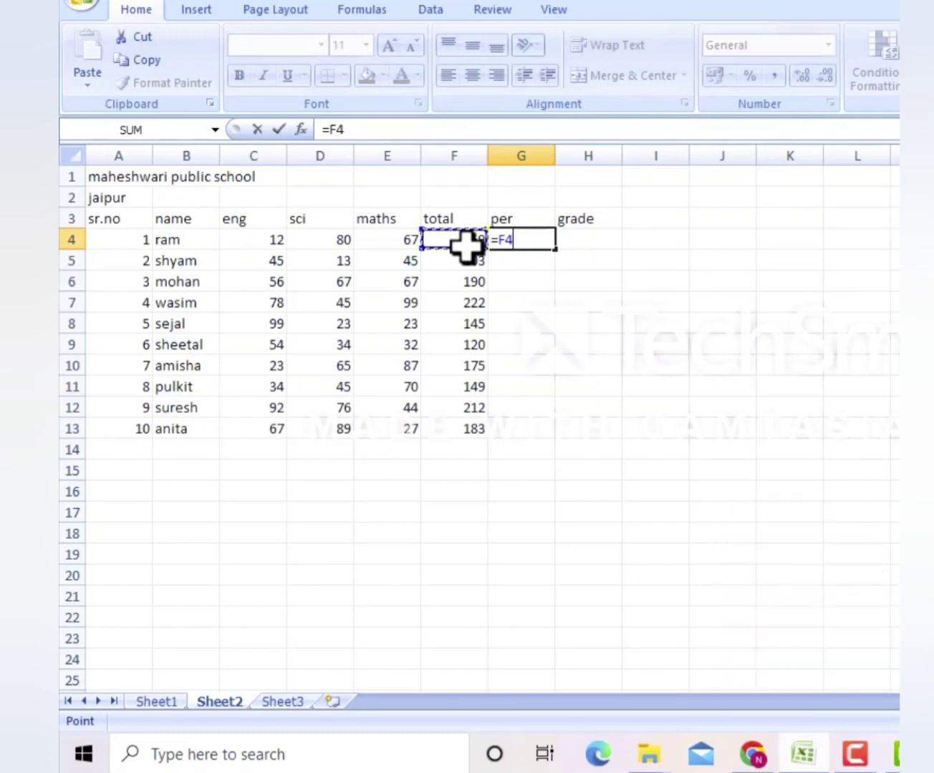
type("/300")
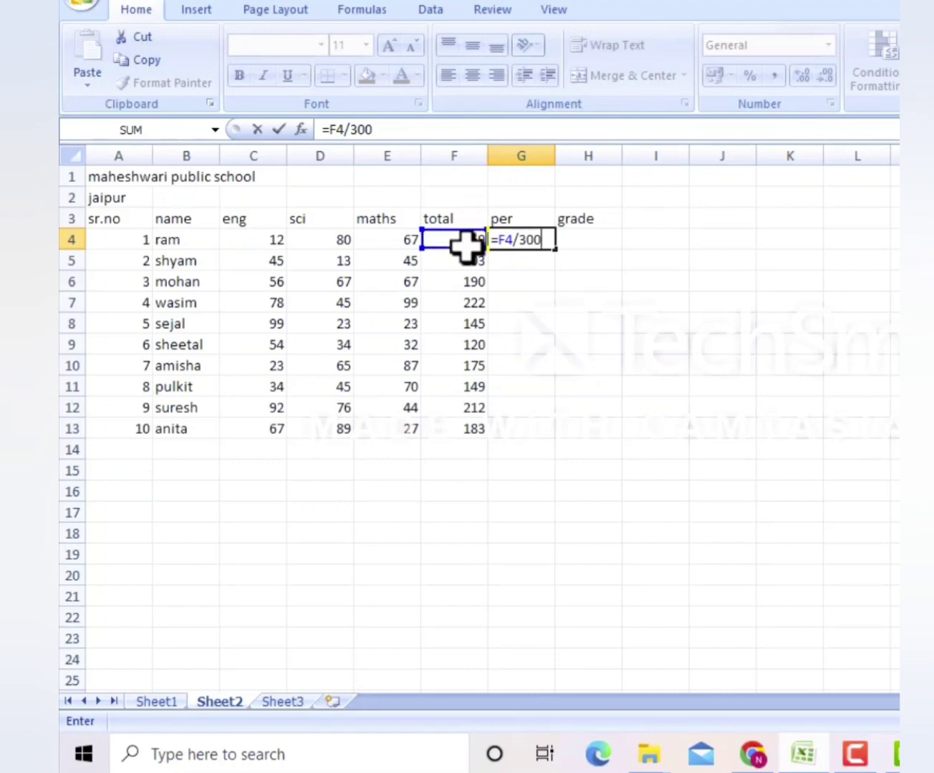
type("*100")
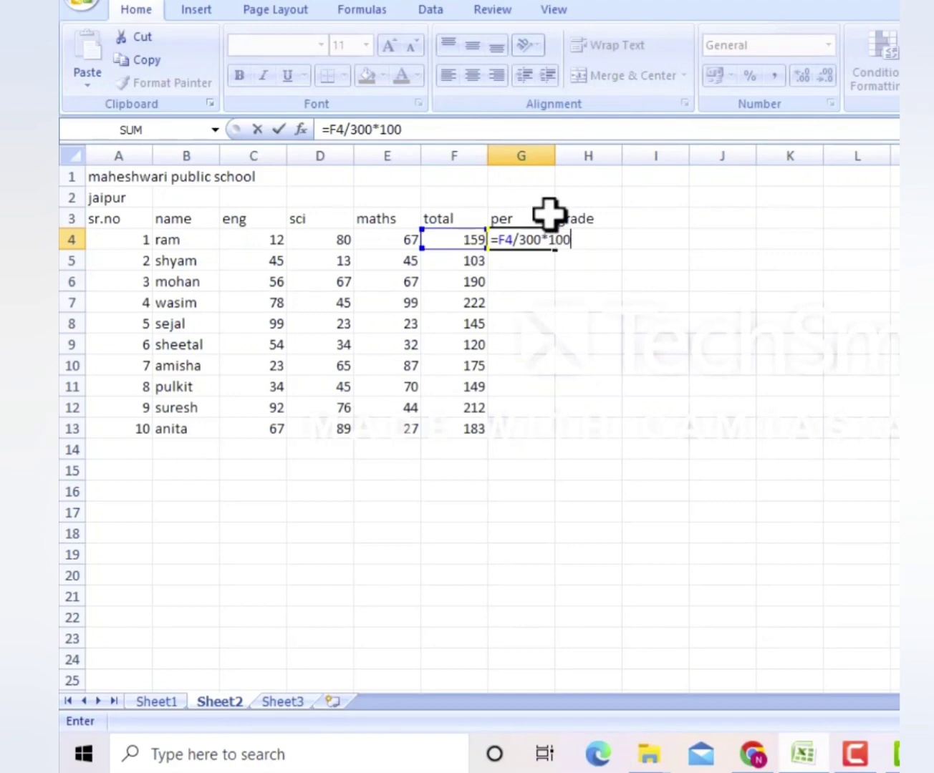
key("Return")
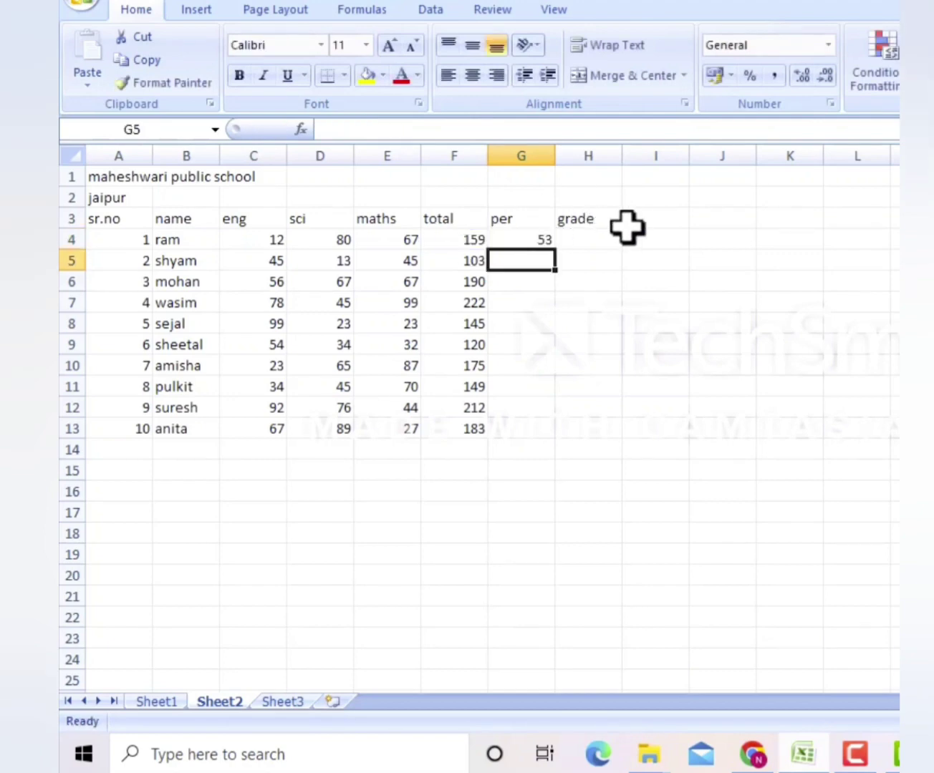
- Fill the percentage formula from G4 down the per column to G13
left_click(510, 238)
left_click_drag(556, 250, 567, 442)
left_click(566, 321)
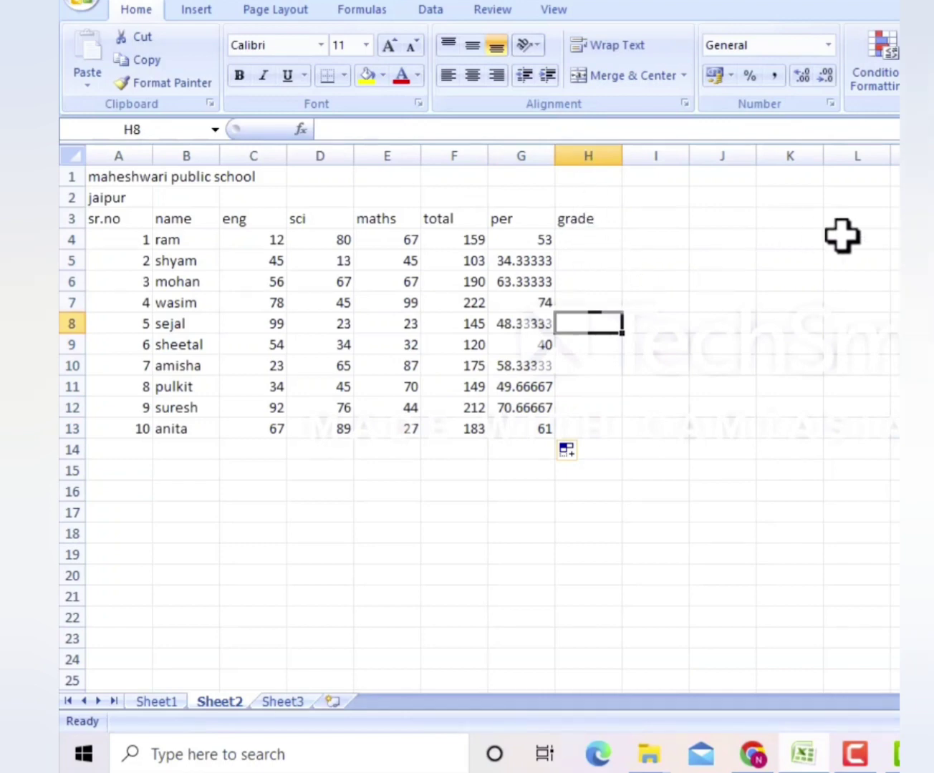
- Enter the example comparison conditions >80 in cell J5 and <80 in cell J6
left_click(700, 256)
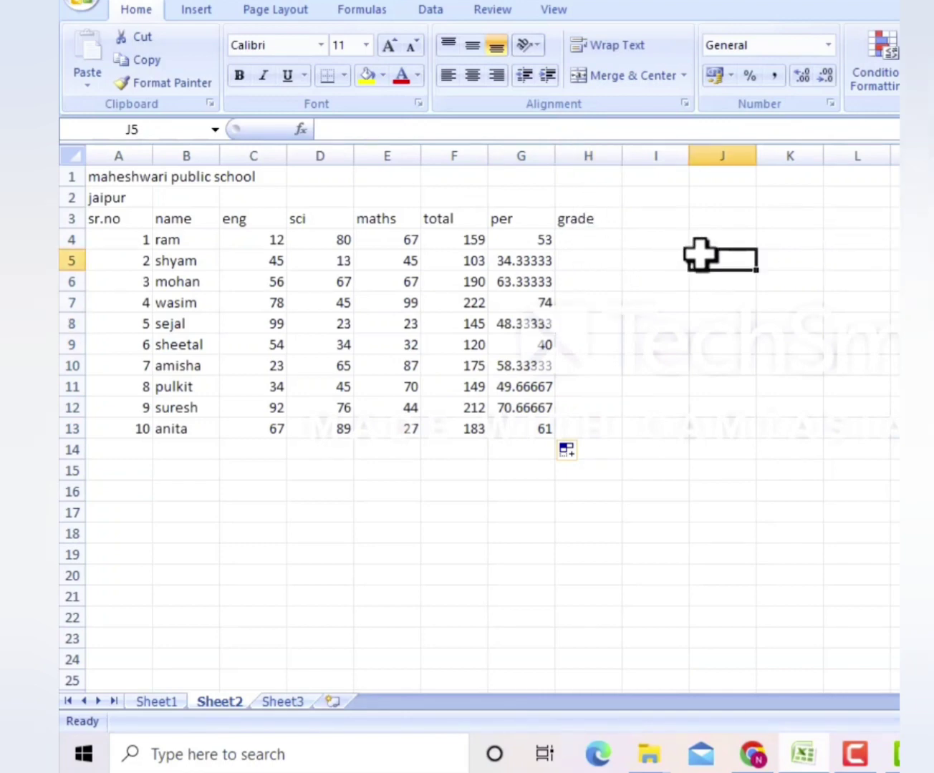
type(".")
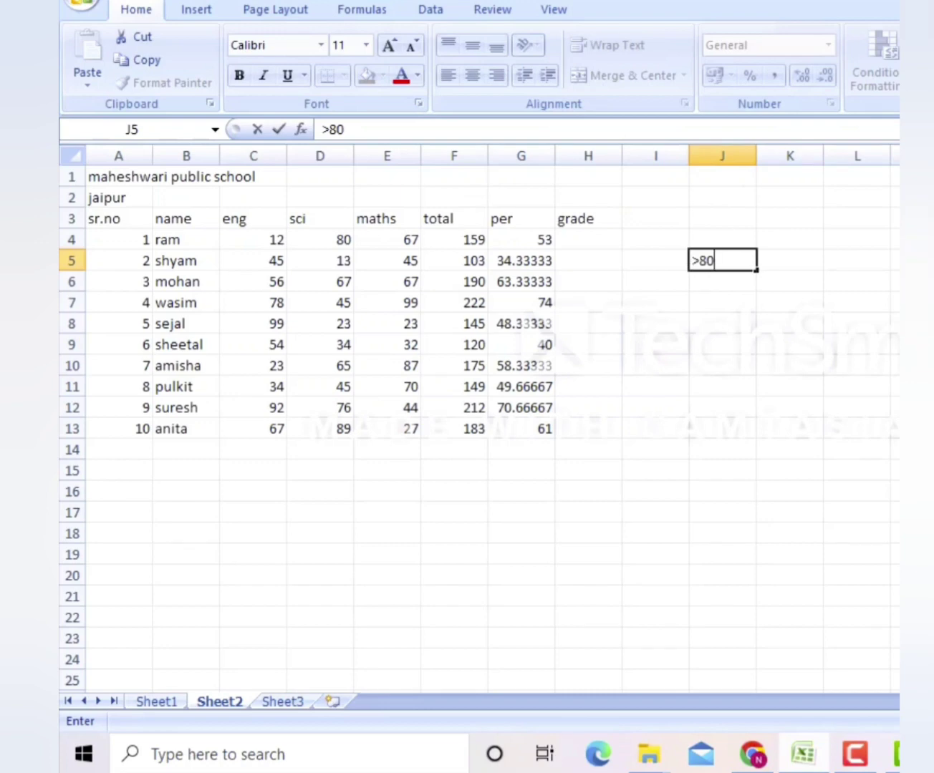
left_click(854, 752)
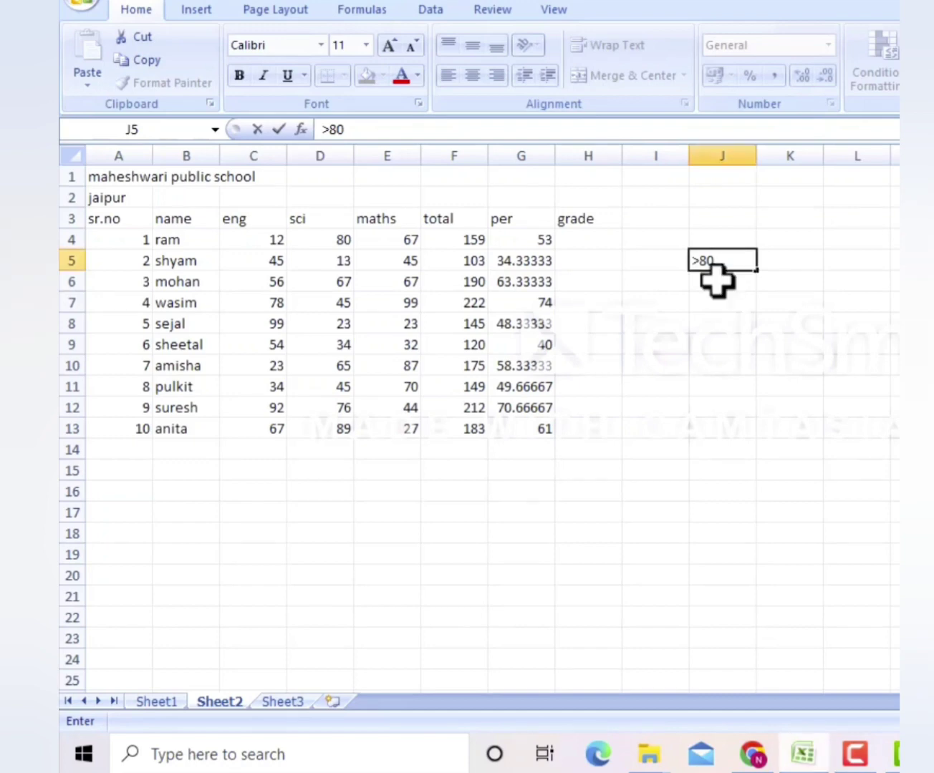
left_click(717, 281)
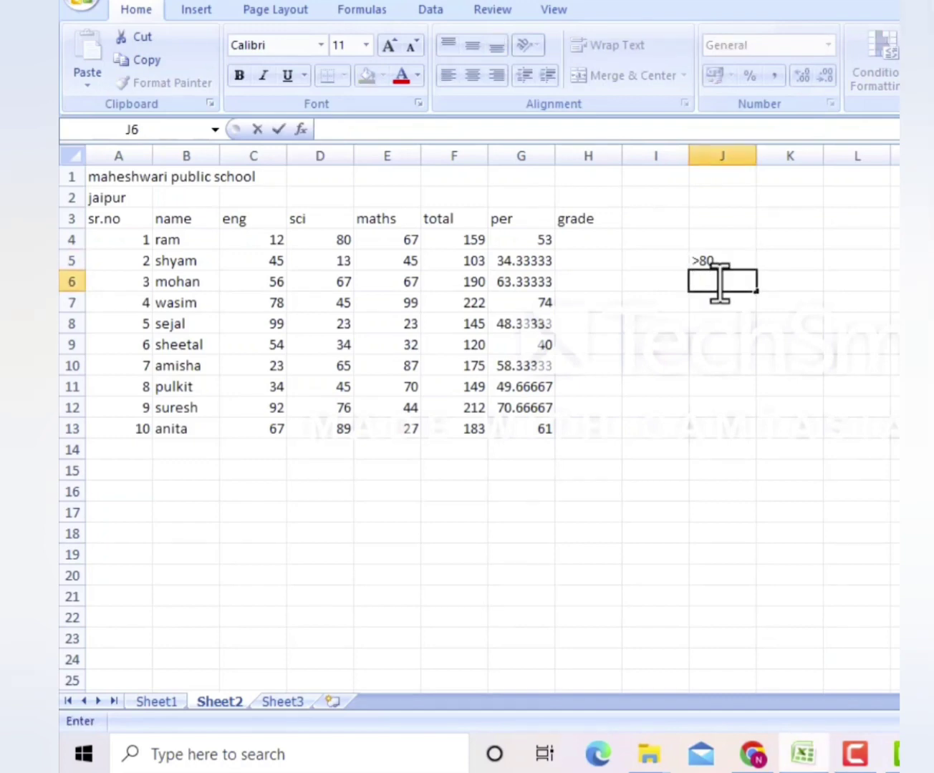
type("<80")
- Add the example conditions >=80 in J7, <=80 in J8 and =80 in J9
left_click(723, 306)
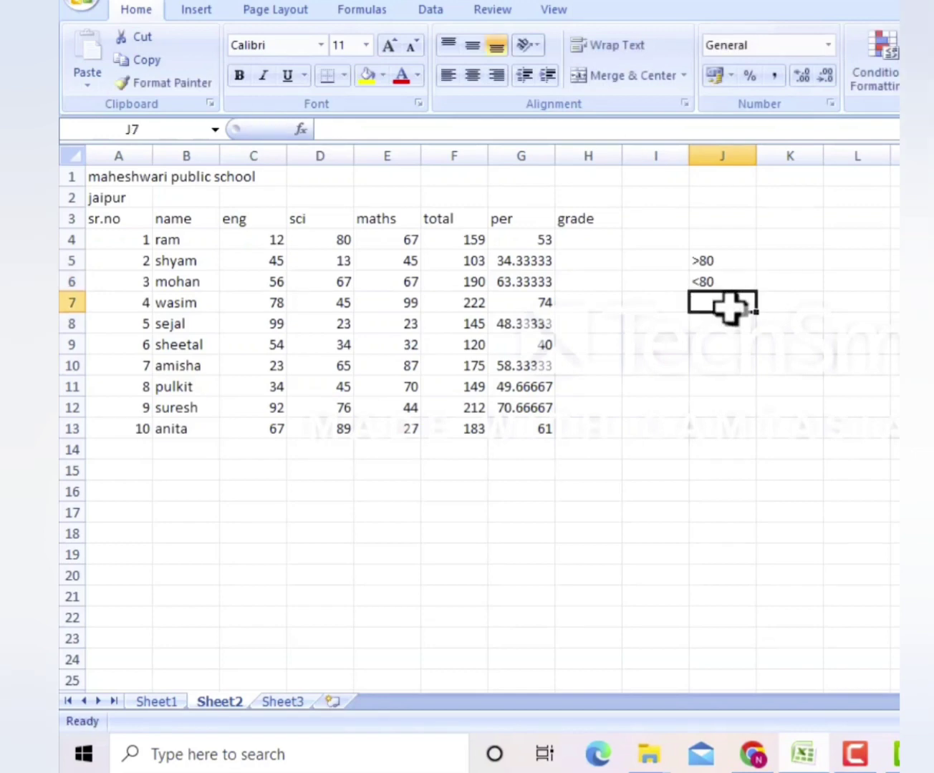
type(">")
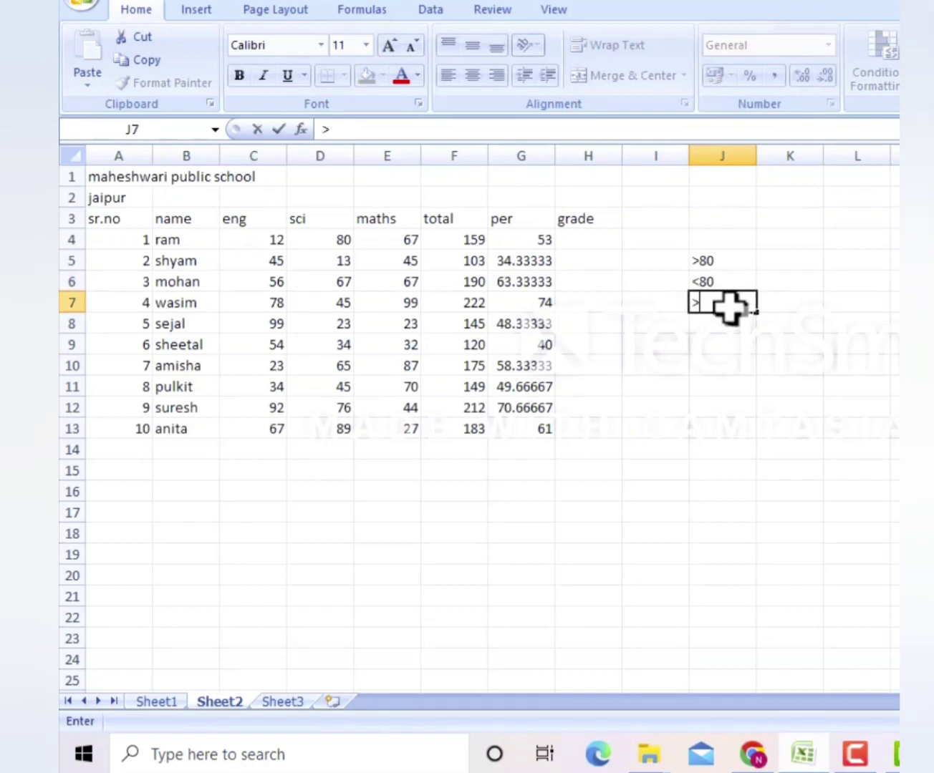
type("=80")
key("Return")
type("<")
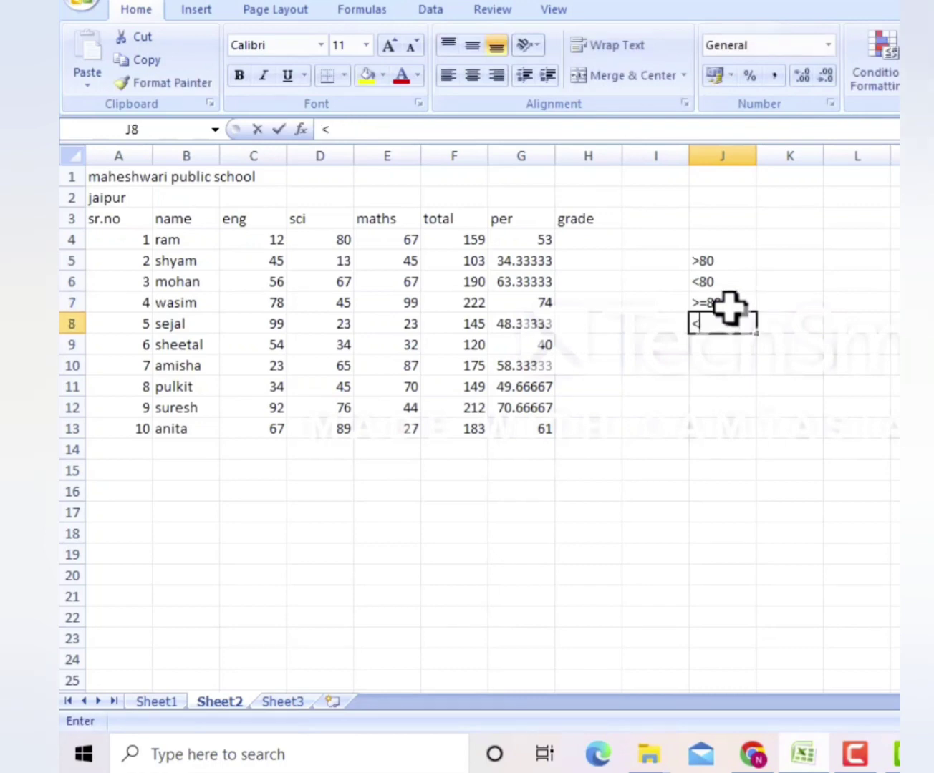
type("=80")
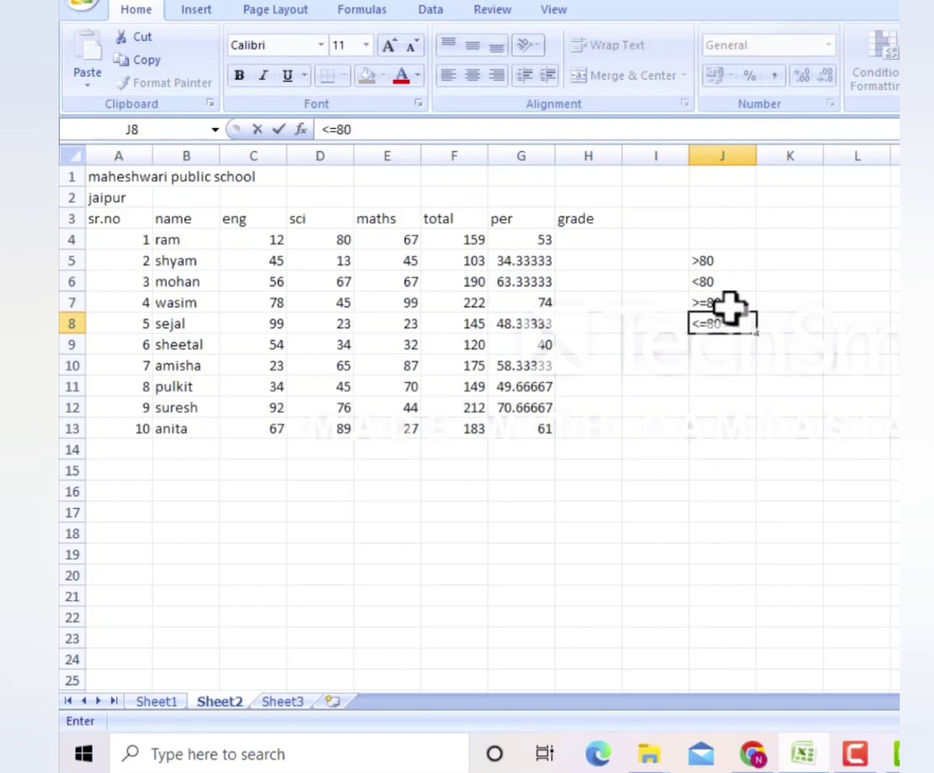
key("Return")
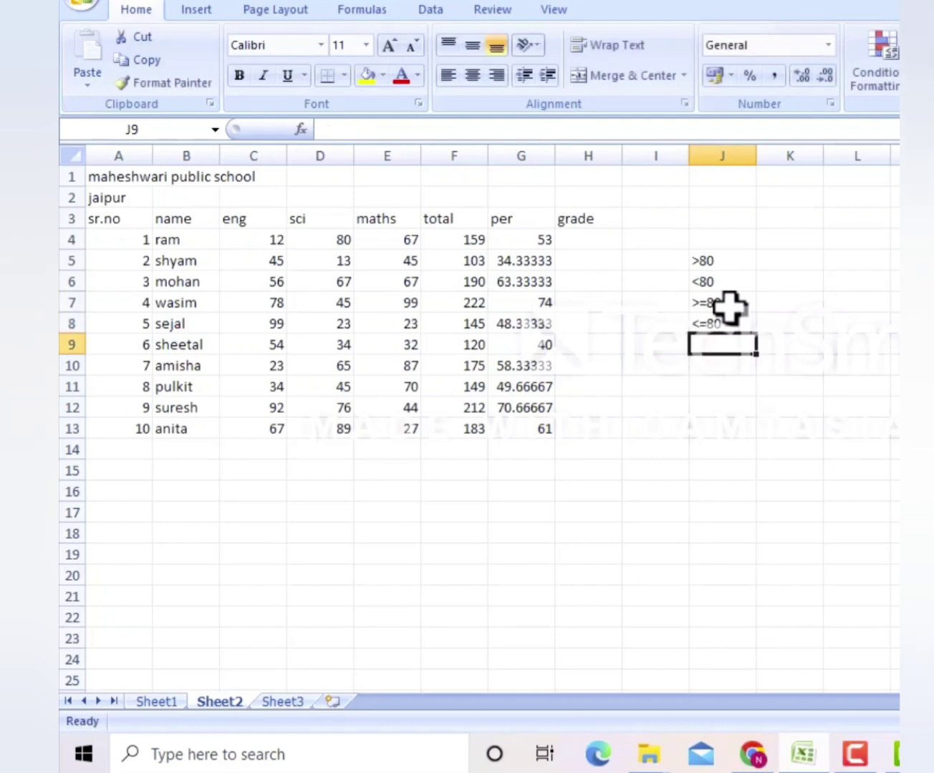
type("=80")
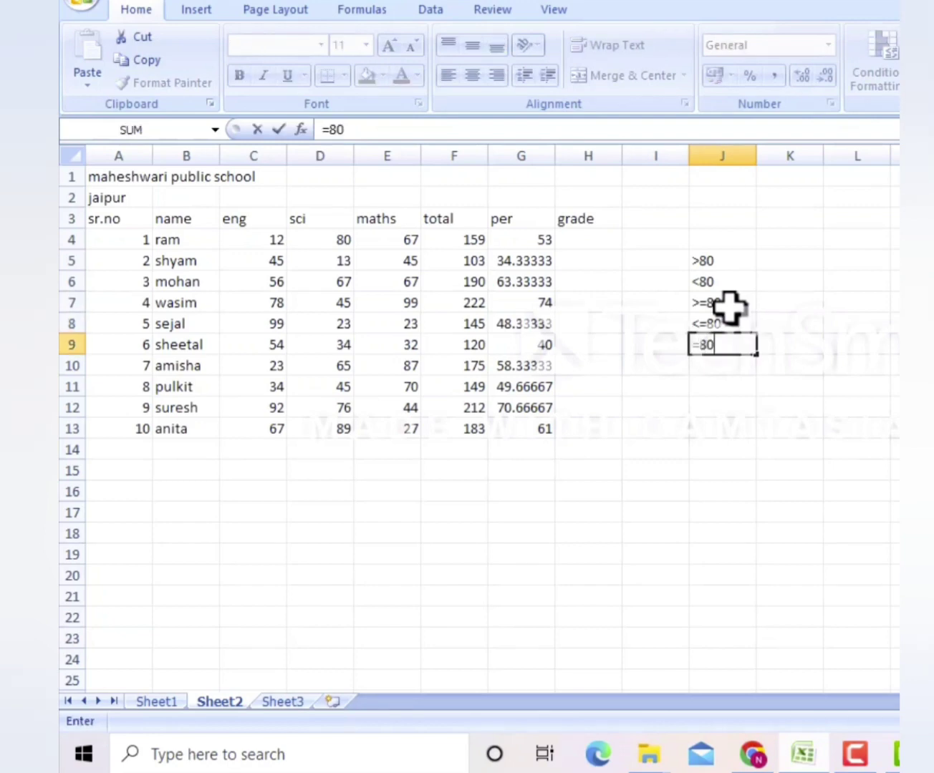
- Clear the example comparison conditions from cells J5:J9
left_click_drag(710, 258, 733, 347)
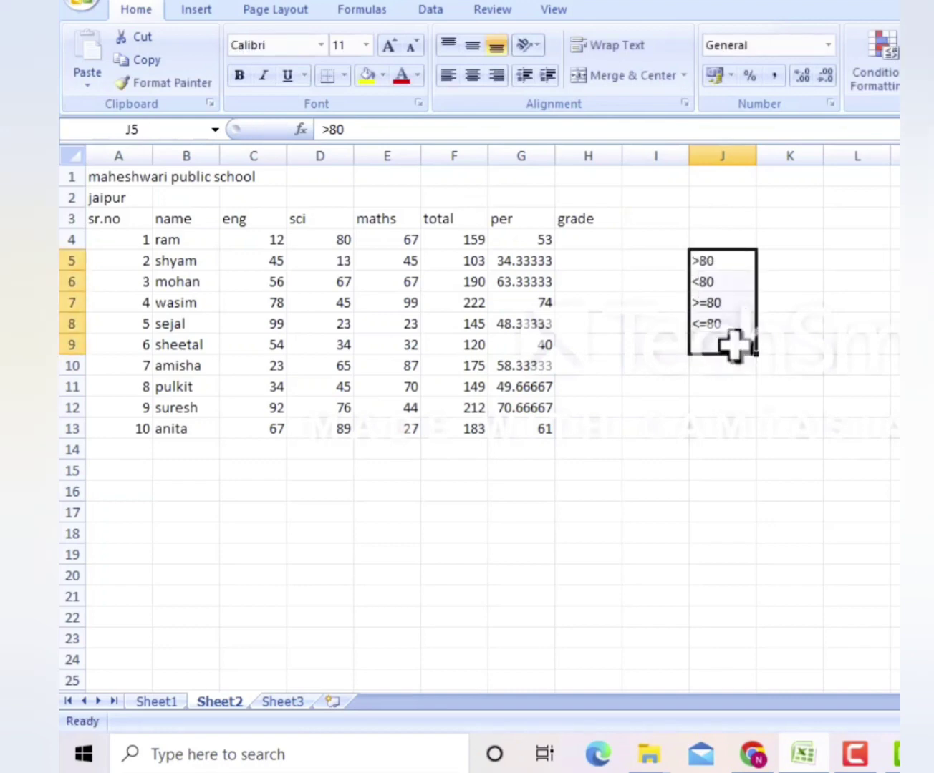
key("BackSpace")
left_click_drag(705, 282, 727, 336)
key("Delete")
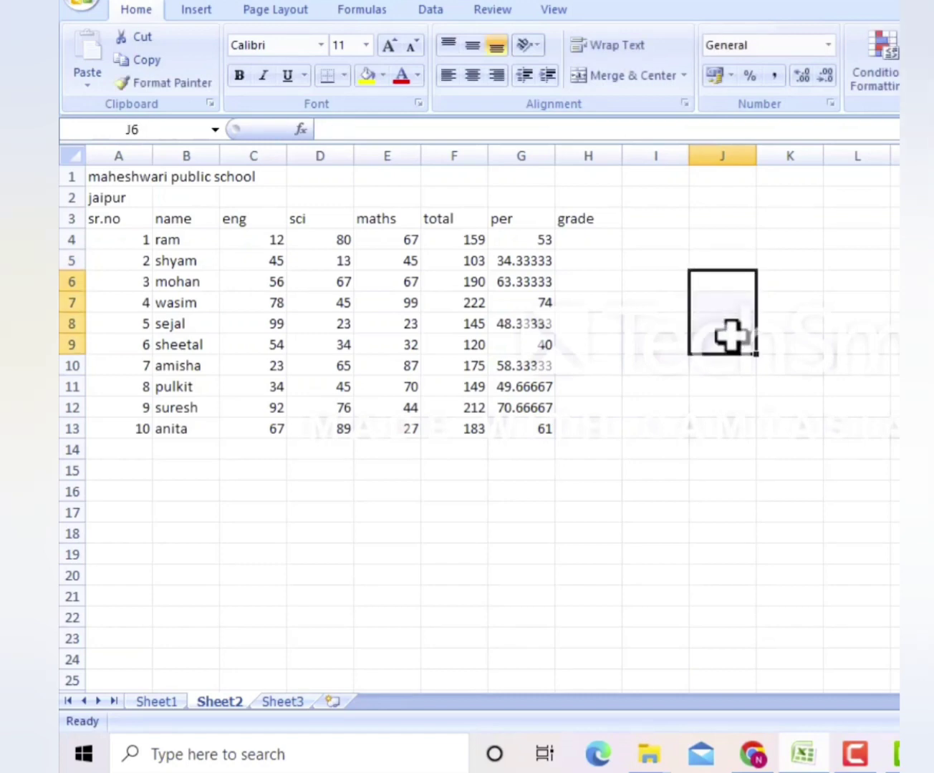
- Begin the grade formula in cell H4 with =if(G4>=80,"a+", so percentages of 80 or more get a+
left_click(570, 241)
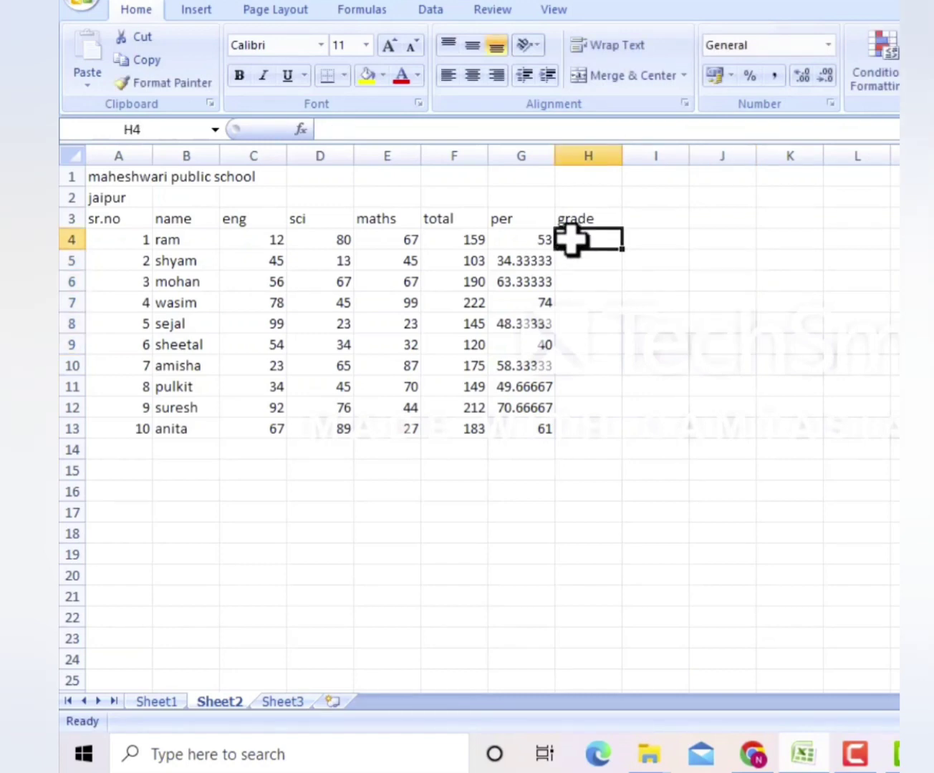
type("=")
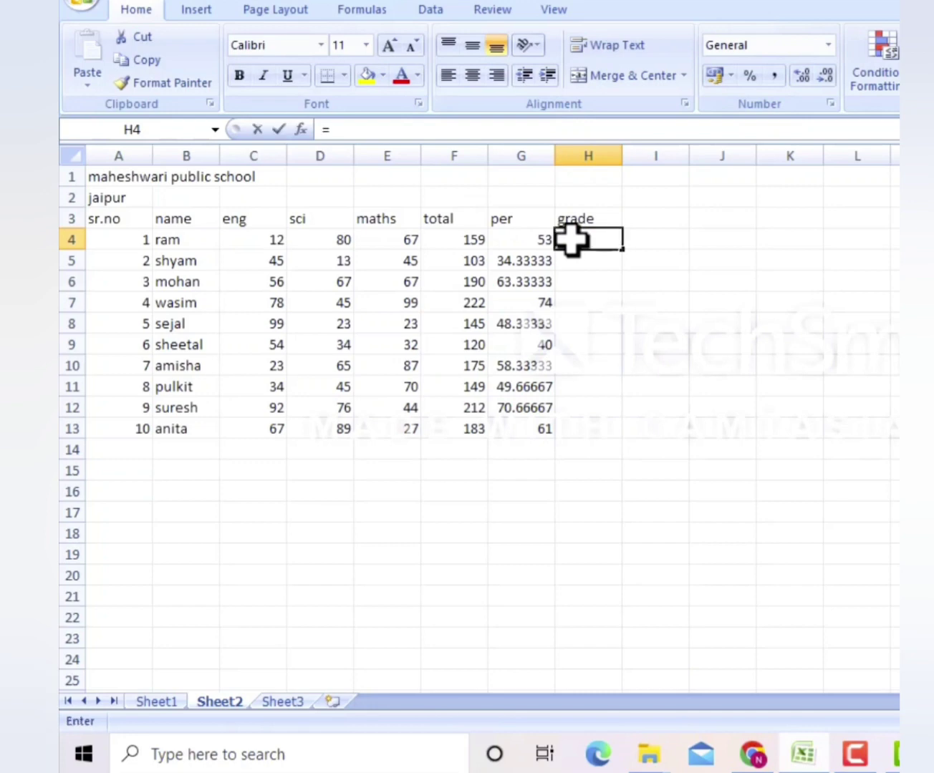
type("if")
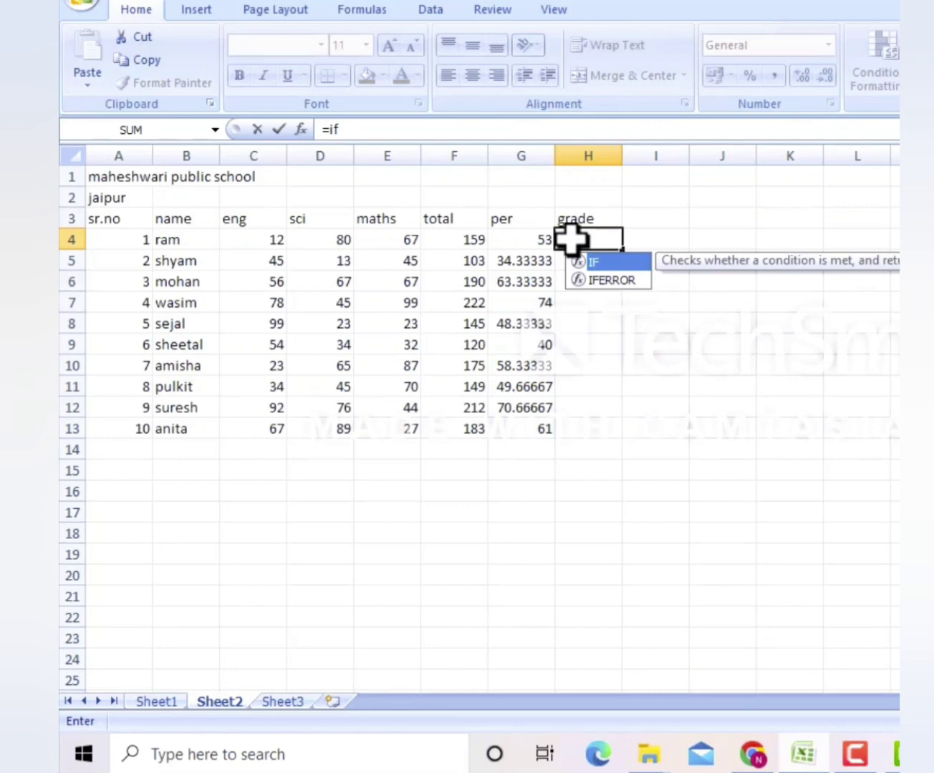
type("(")
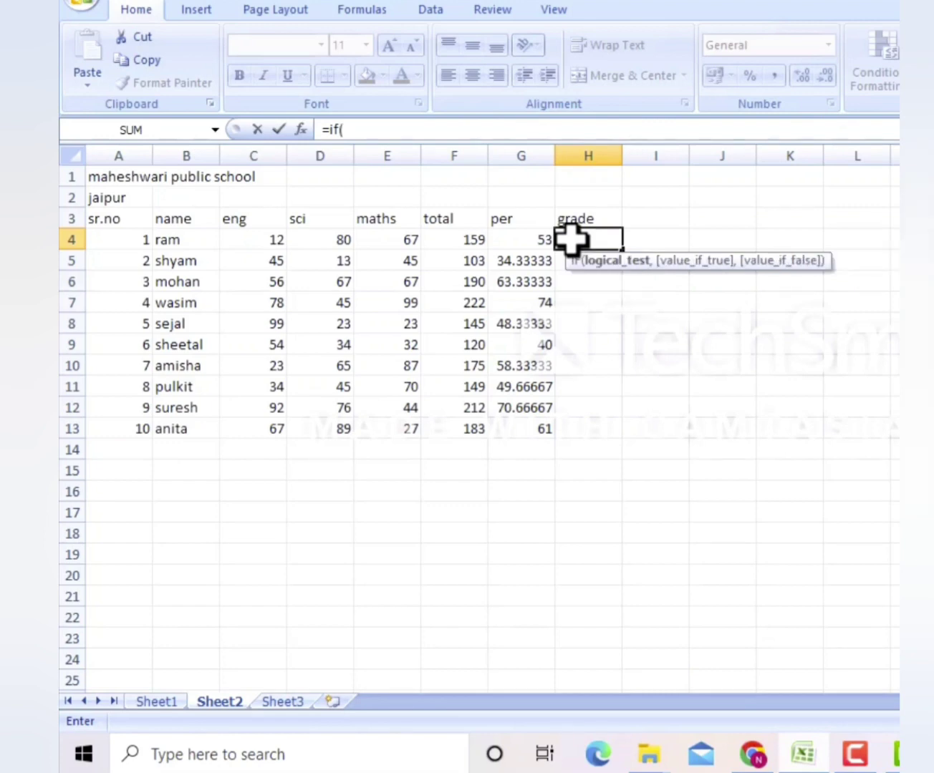
left_click(518, 244)
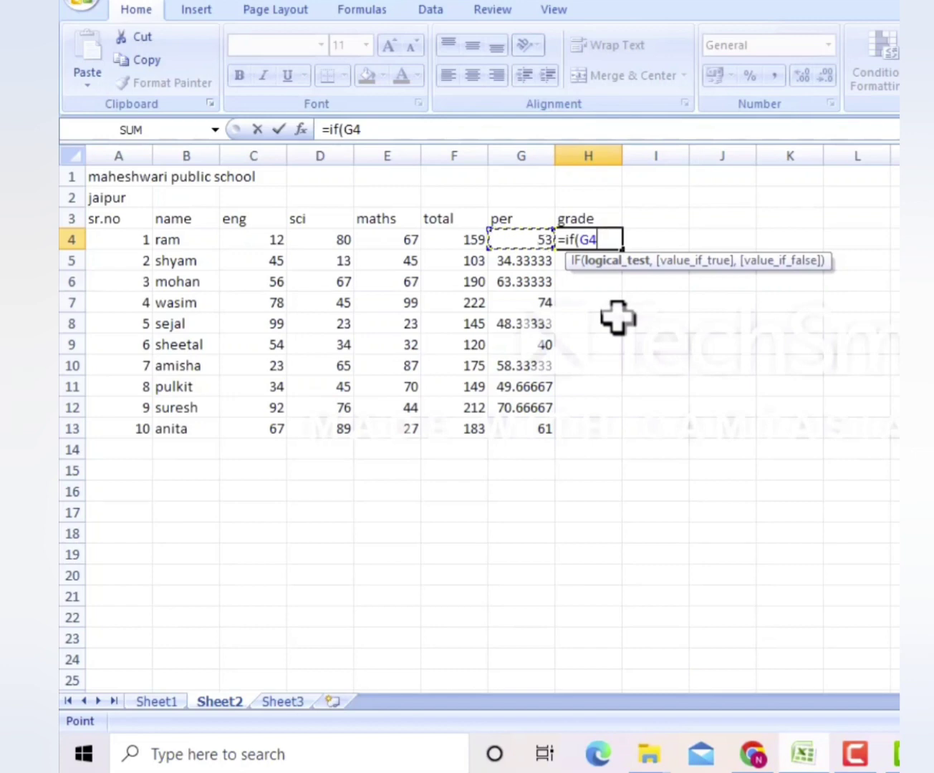
type(">=,")
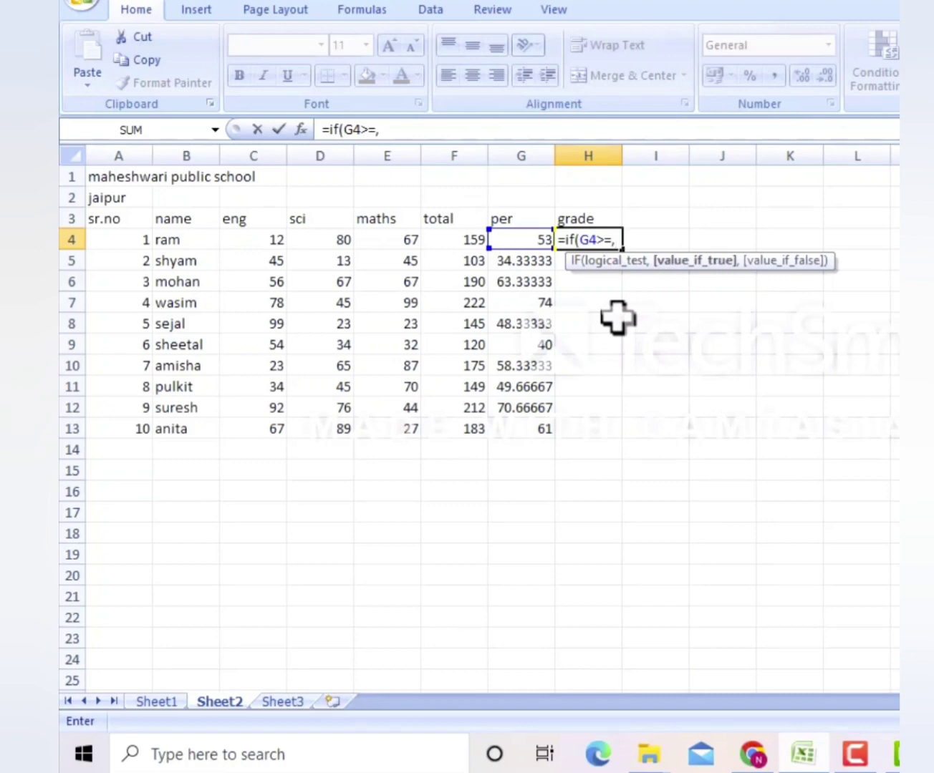
type("\"a+\",")
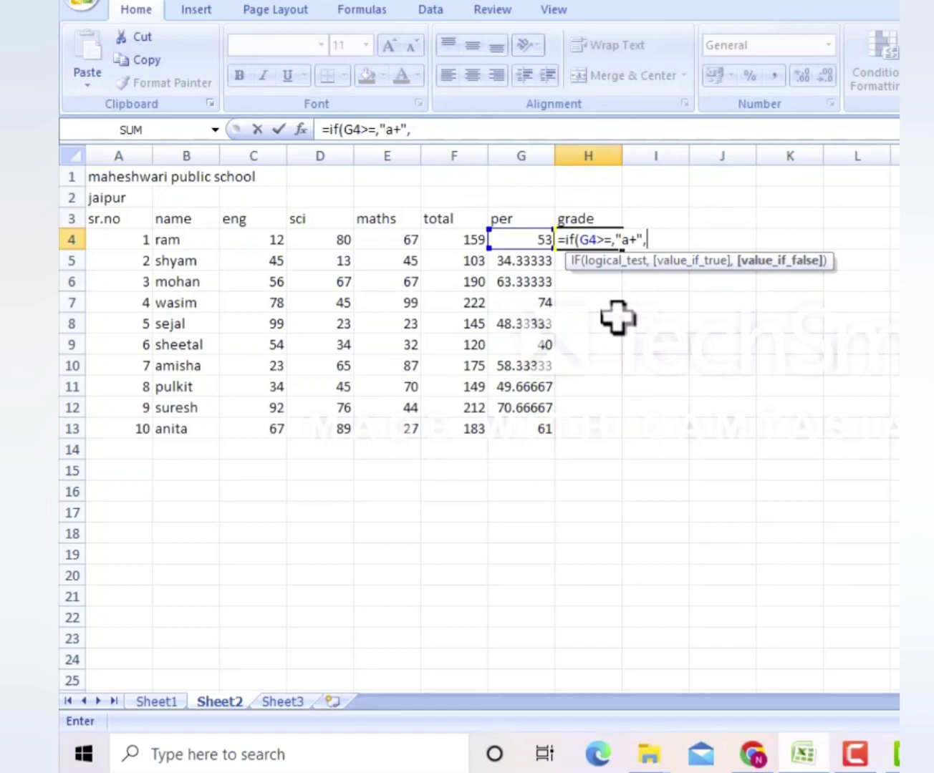
left_click(614, 241)
type("80")
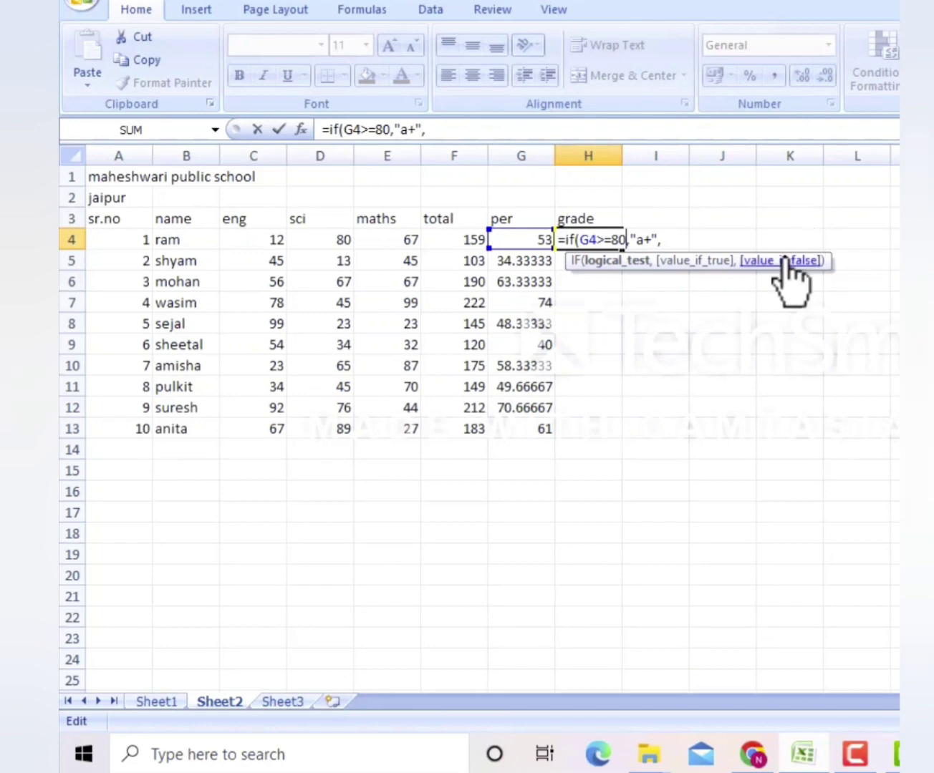
- Extend the H4 grade formula with a nested if(G4>=70,"a", as the value if false
left_click(674, 243)
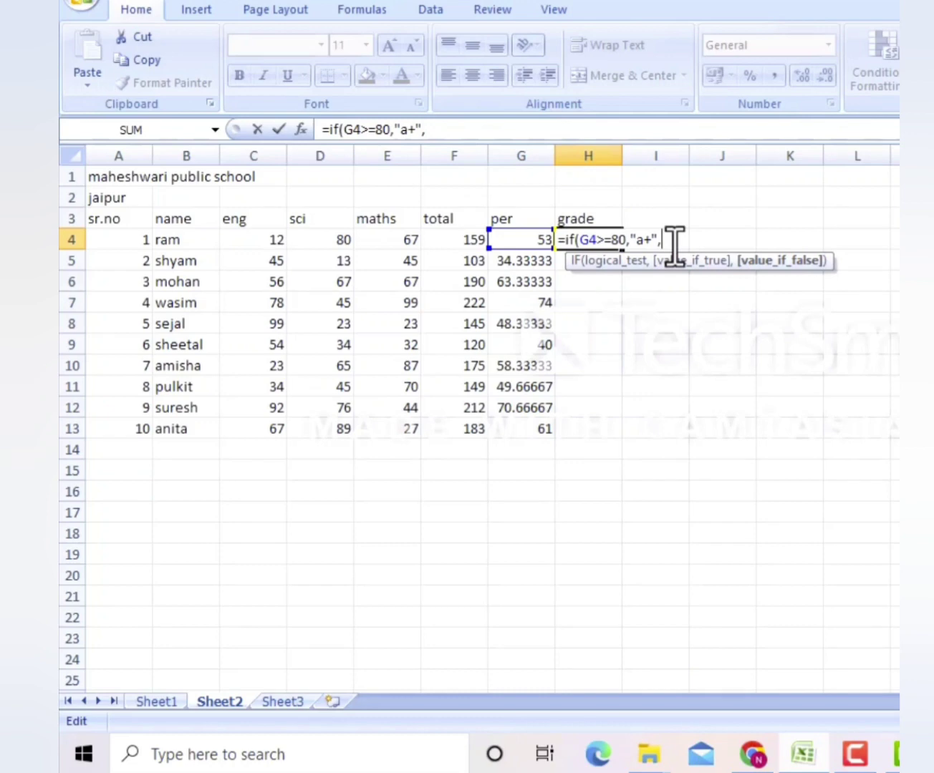
type("if")
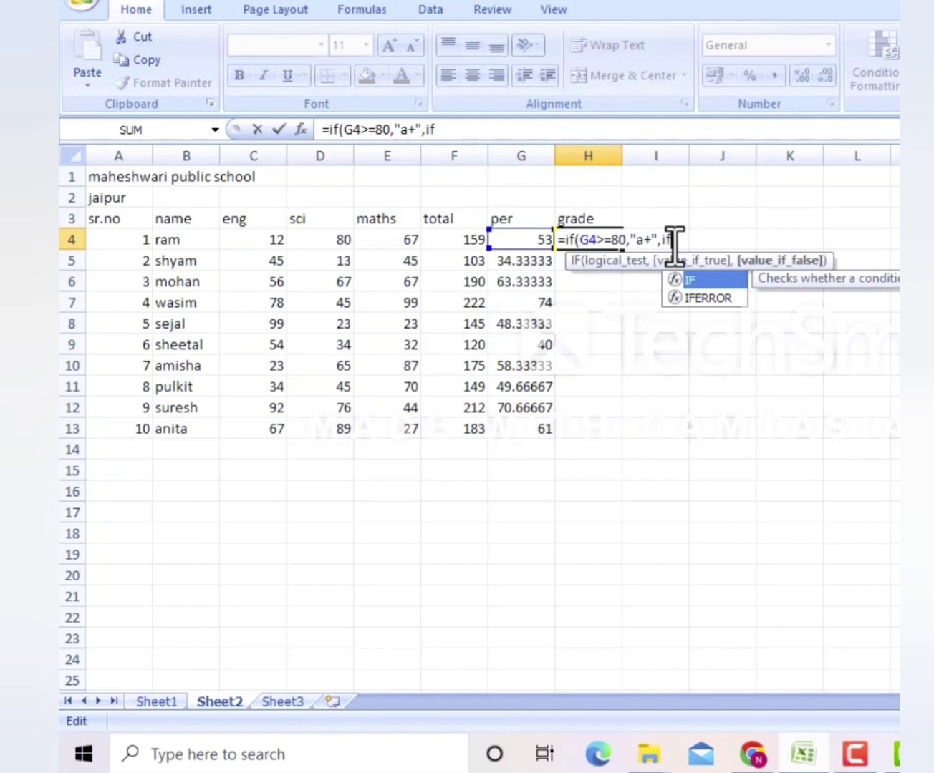
type("(")
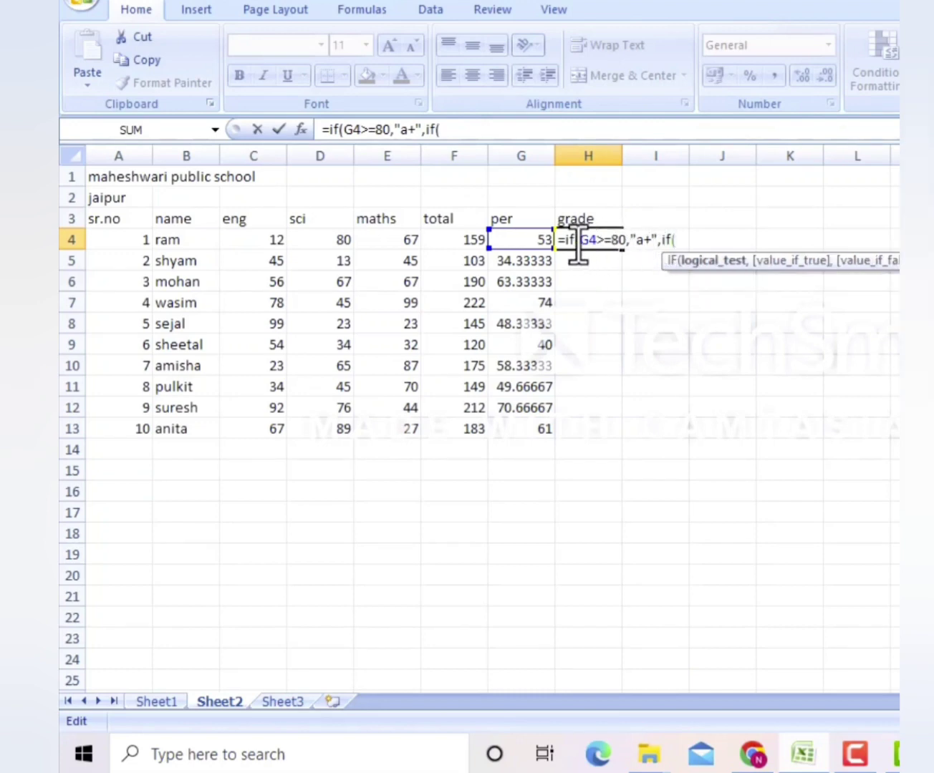
left_click(543, 242)
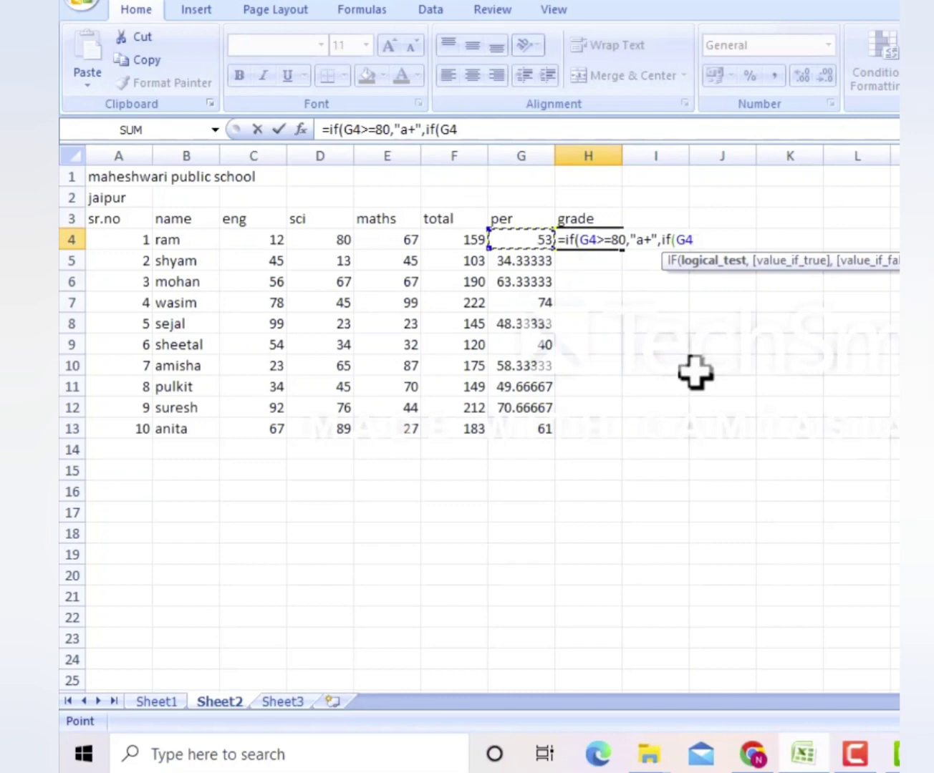
type(">")
type("=")
type("70")
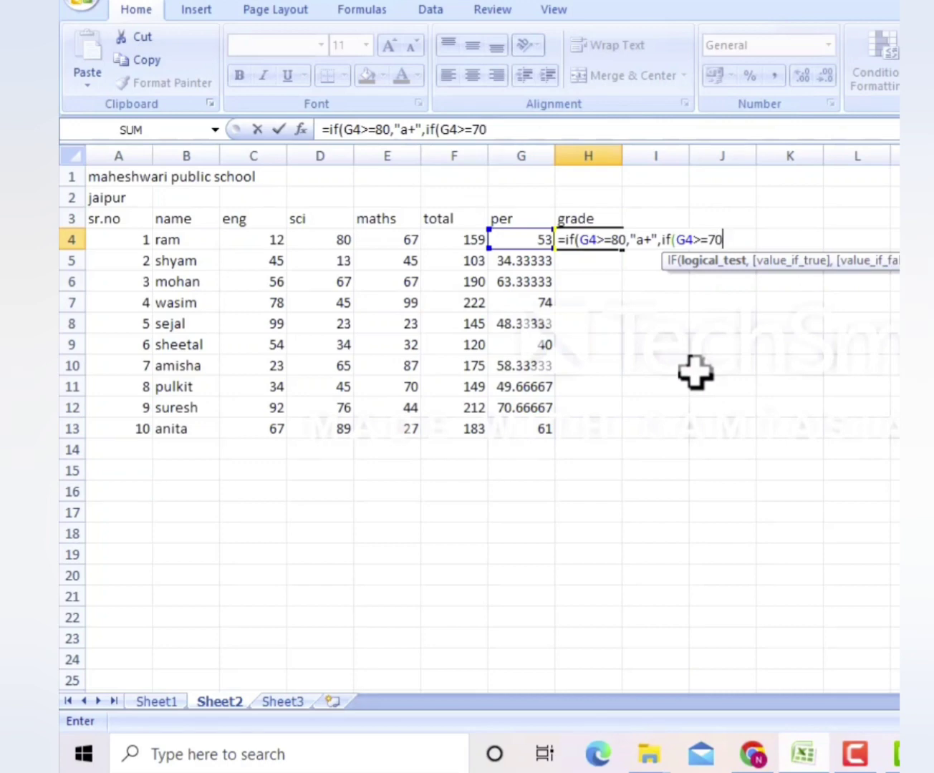
type(",\"a\"")
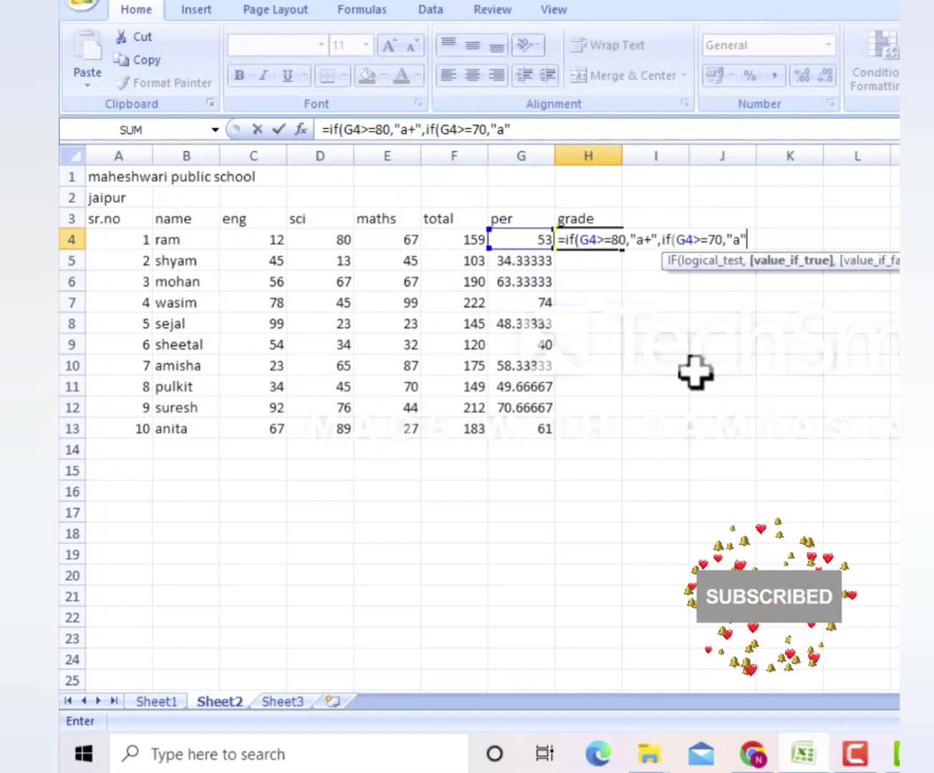
type(",")
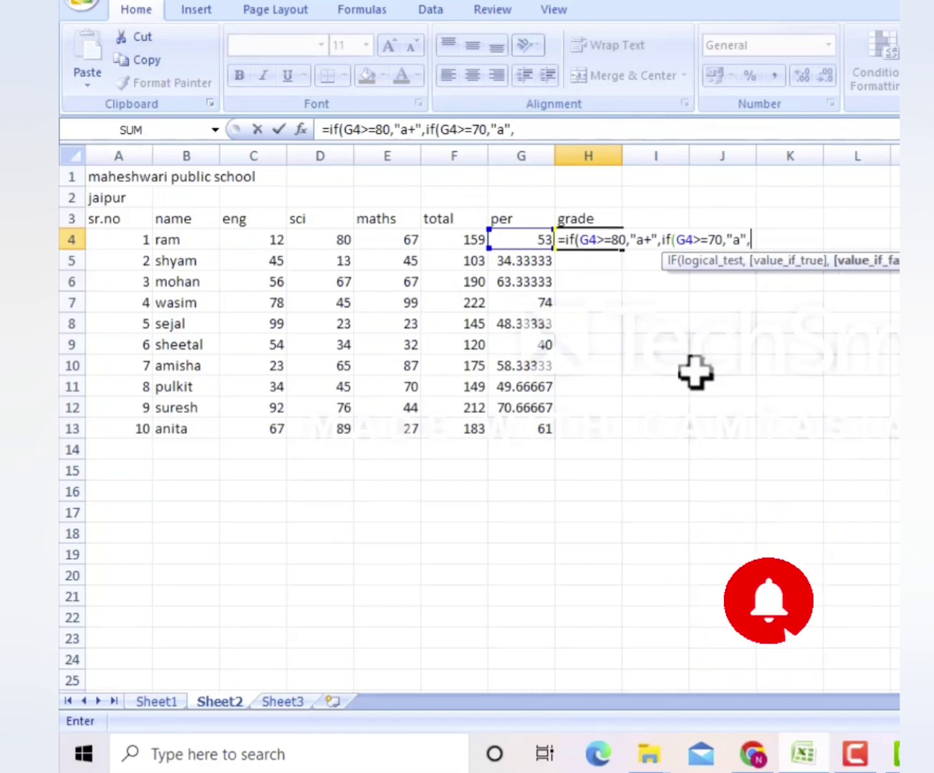
- Nest a third condition, if(G4>=60," b", at the end of the H4 grade formula
type("if")
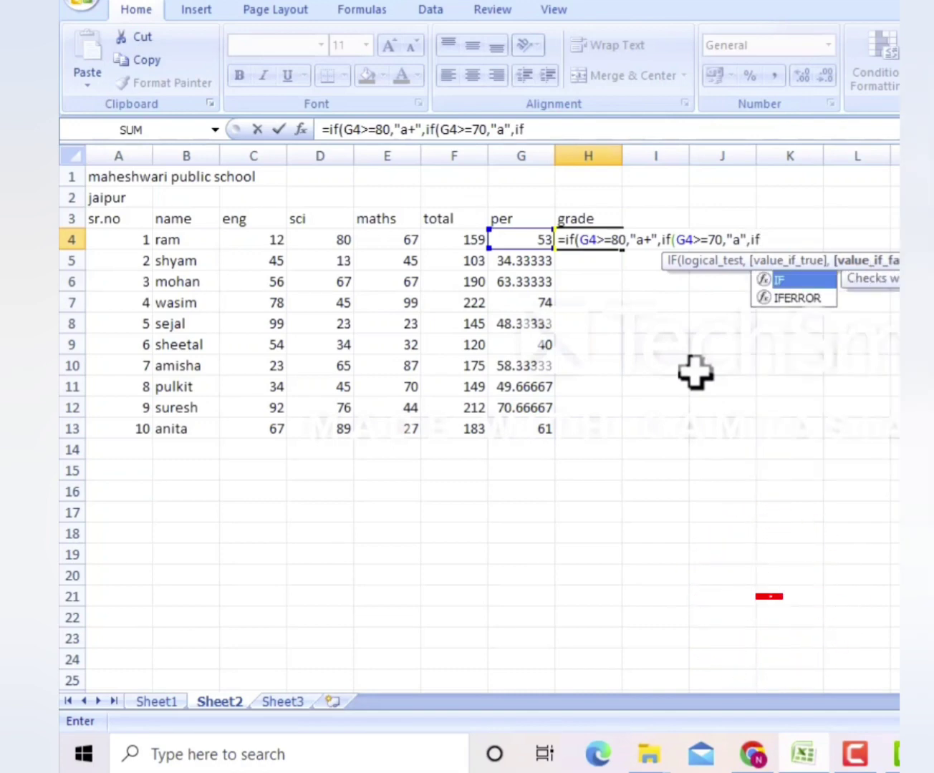
type("(")
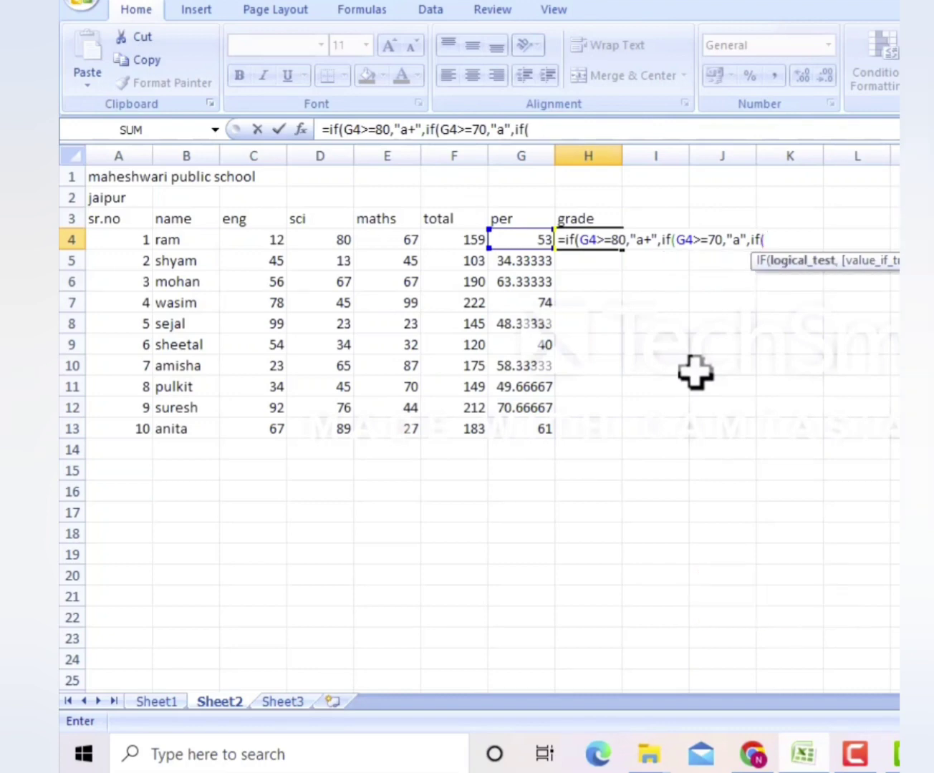
left_click(549, 242)
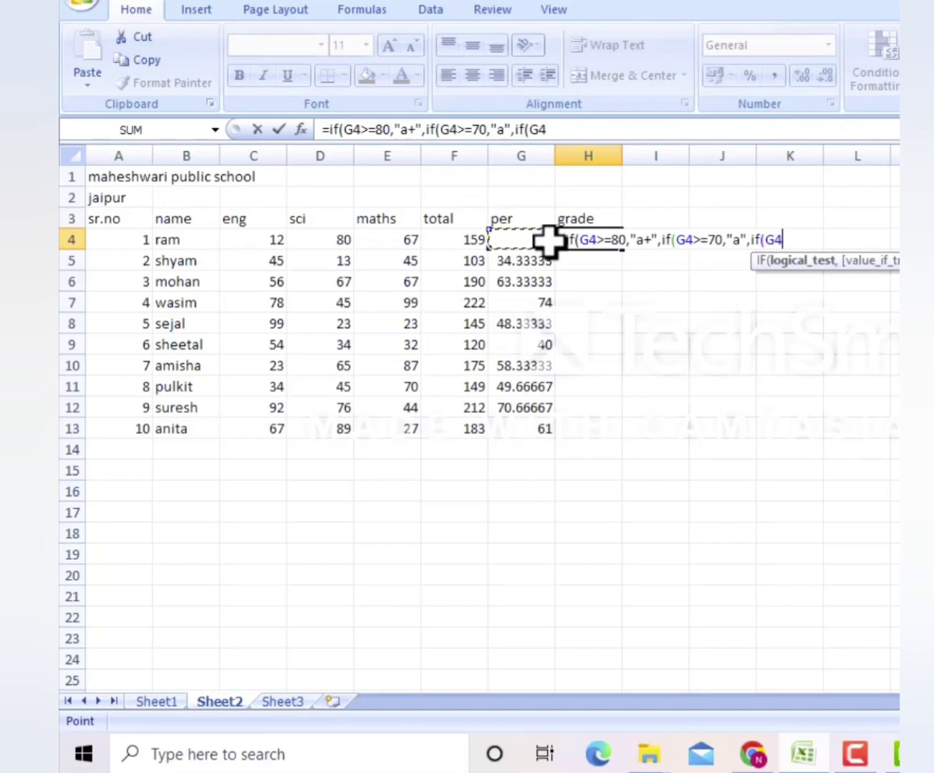
type(">=60")
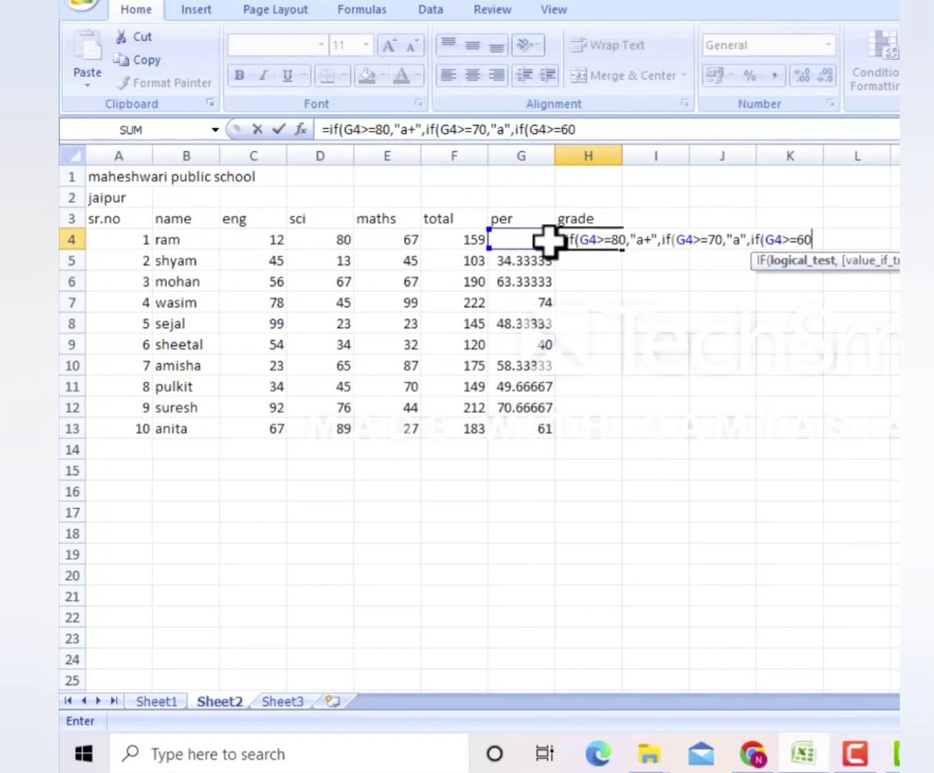
type(",")
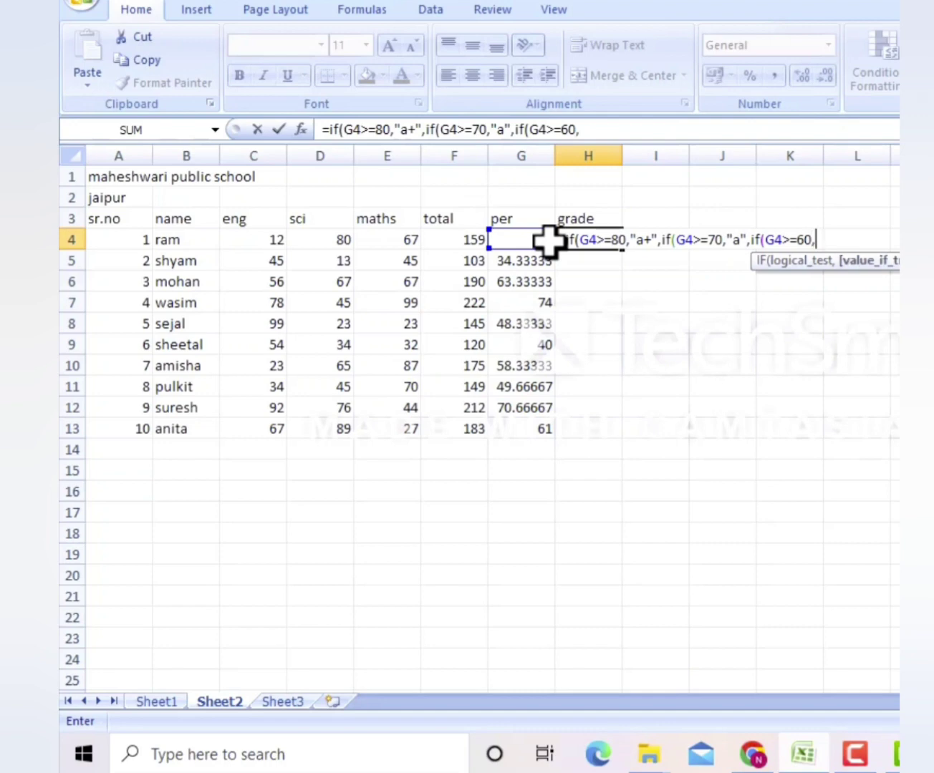
type("\" b")
type("\"(")
key("BackSpace")
type("\"")
key("BackSpace")
type(",f")
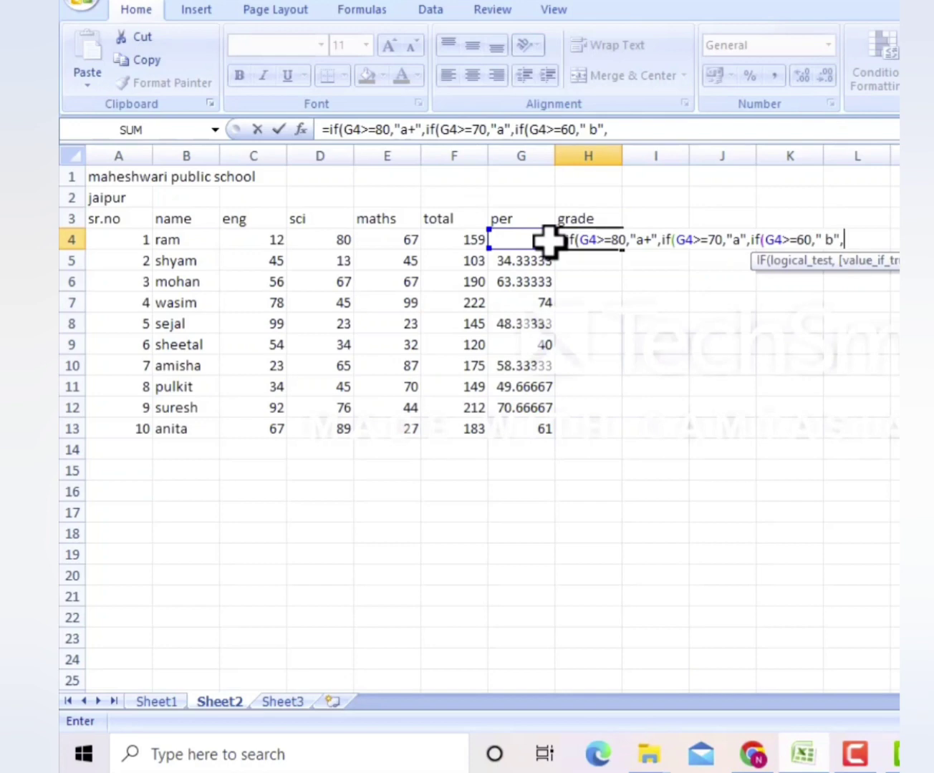
key("BackSpace")
- Nest a fourth condition, if(G4>=50,"c", at the end of the H4 grade formula
type("if")
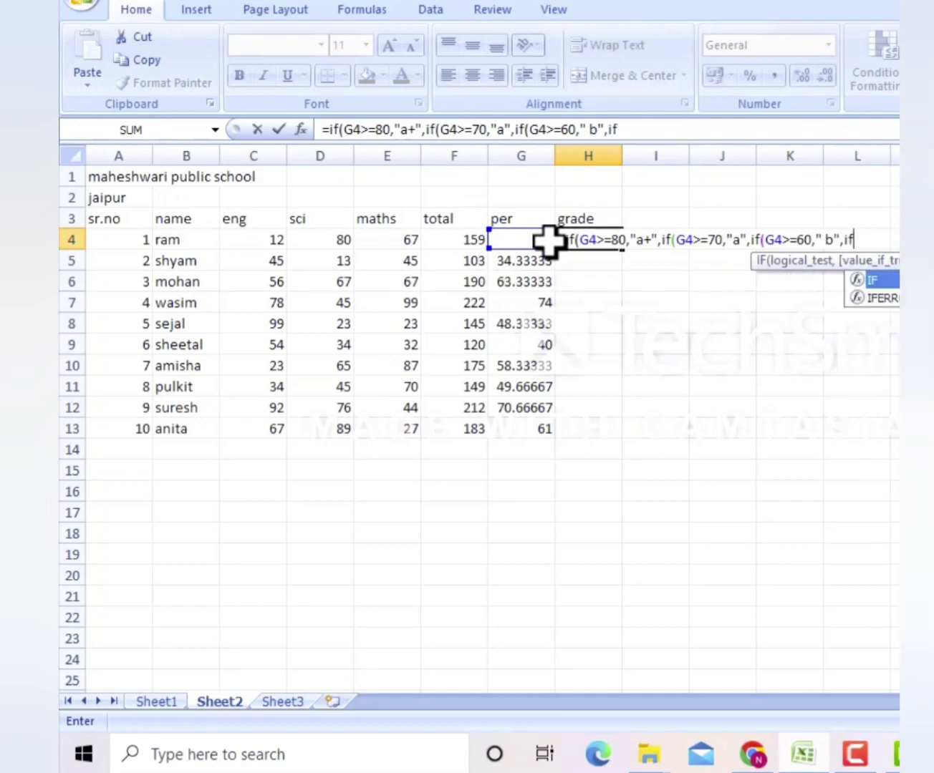
type("(")
left_click(512, 241)
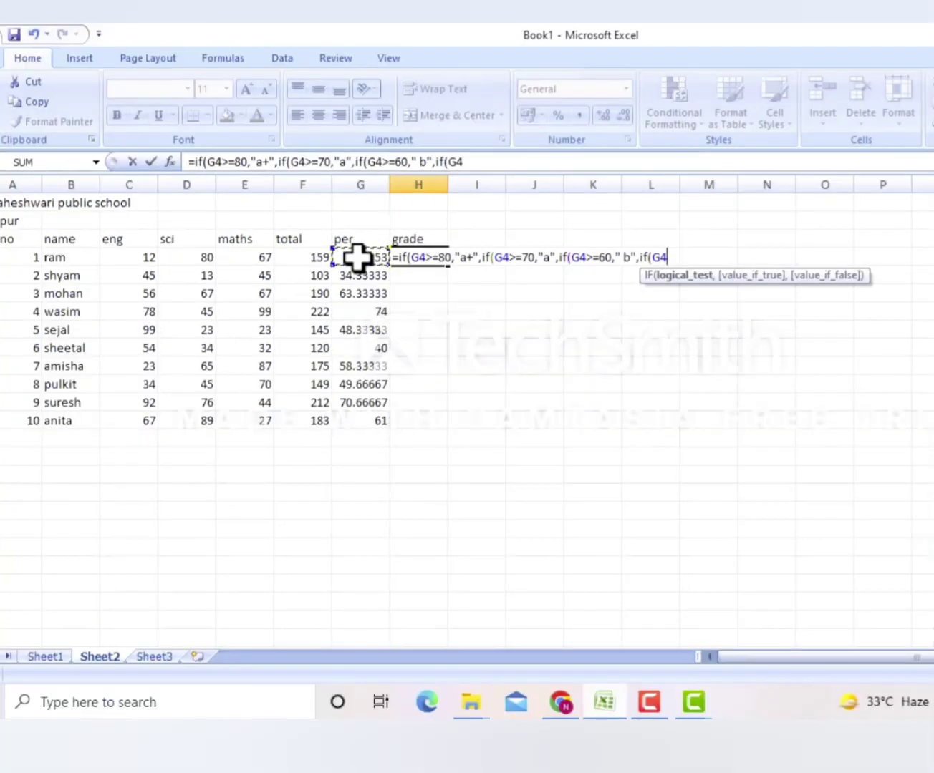
type(">=50,")
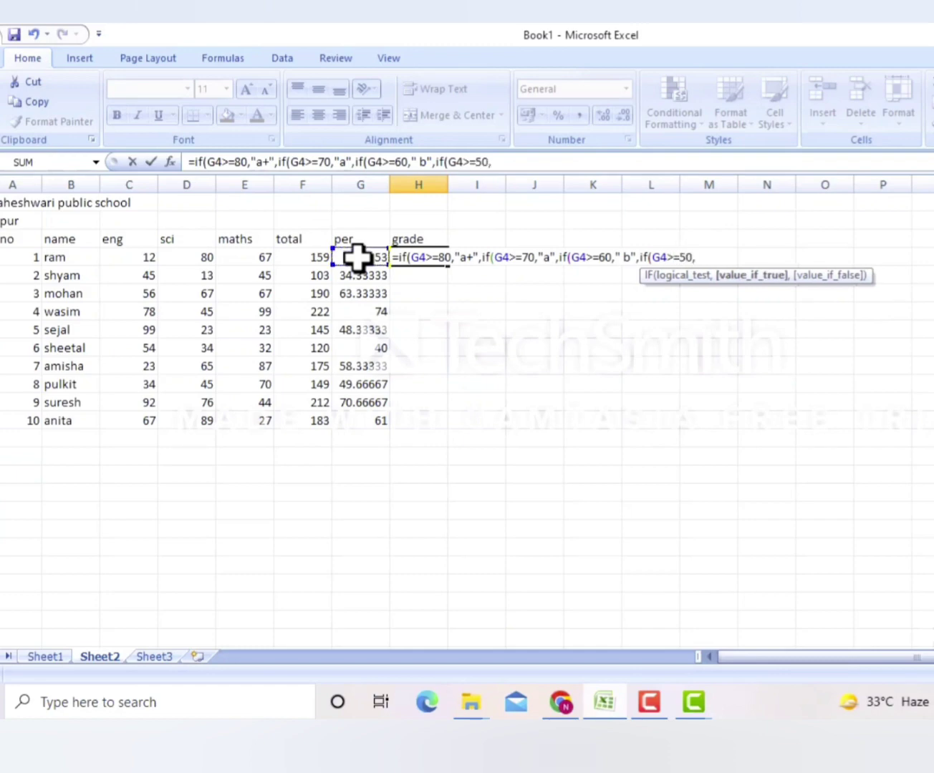
type("\"c\",")
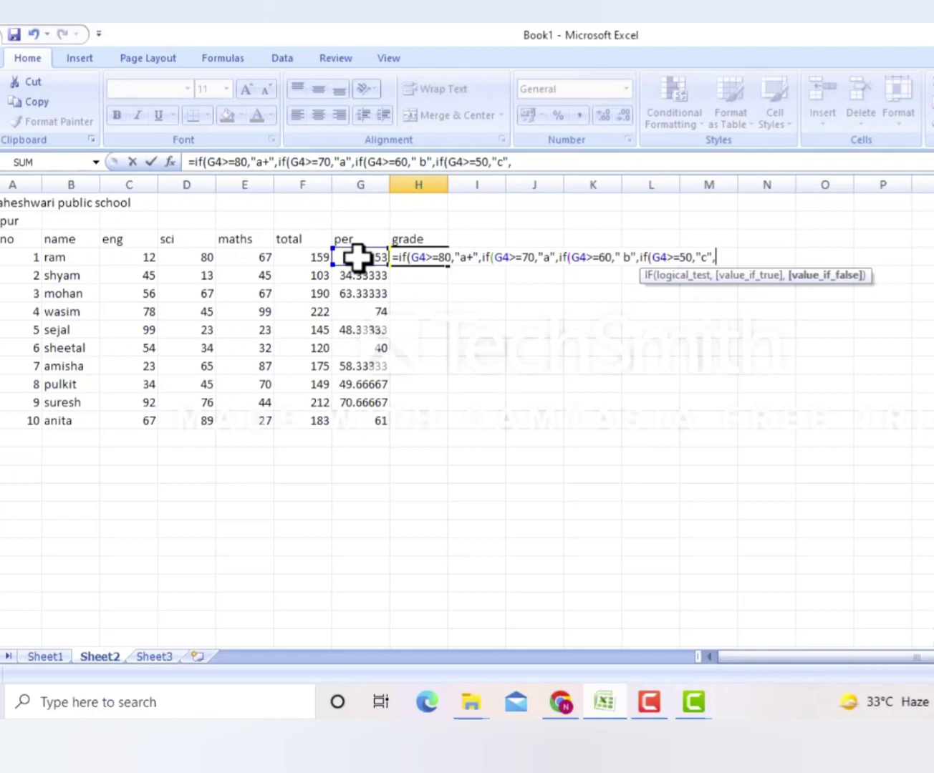
- Add a fifth nested condition, if(G4>=40,"d", to the H4 grade formula and begin another if after it
type("if")
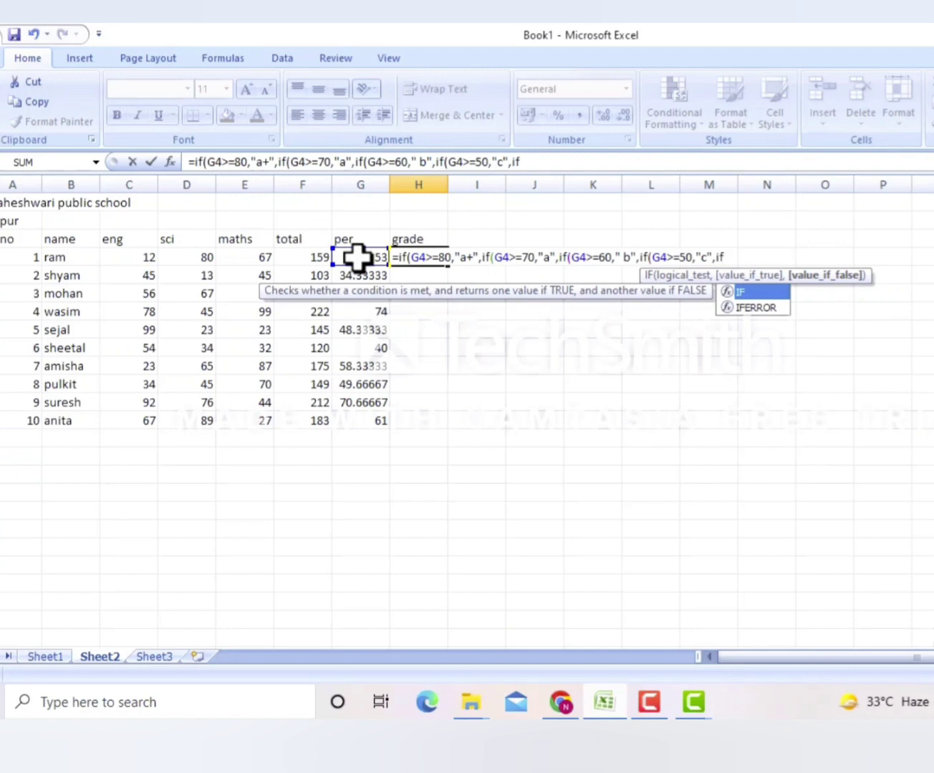
type("(")
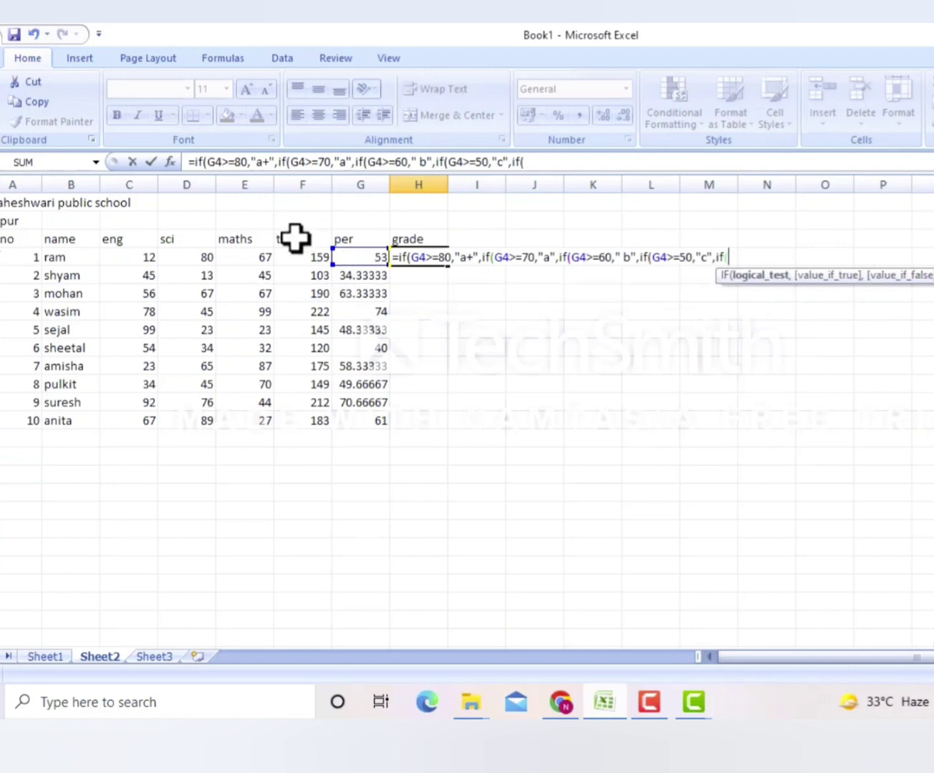
left_click(369, 259)
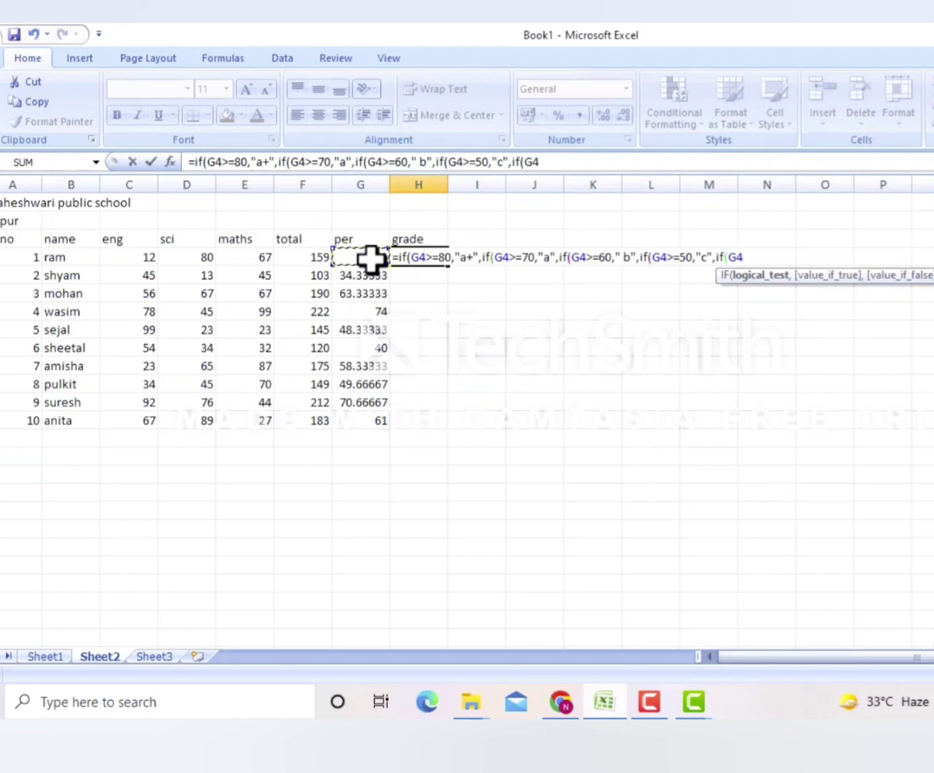
type(">=40,\"d")
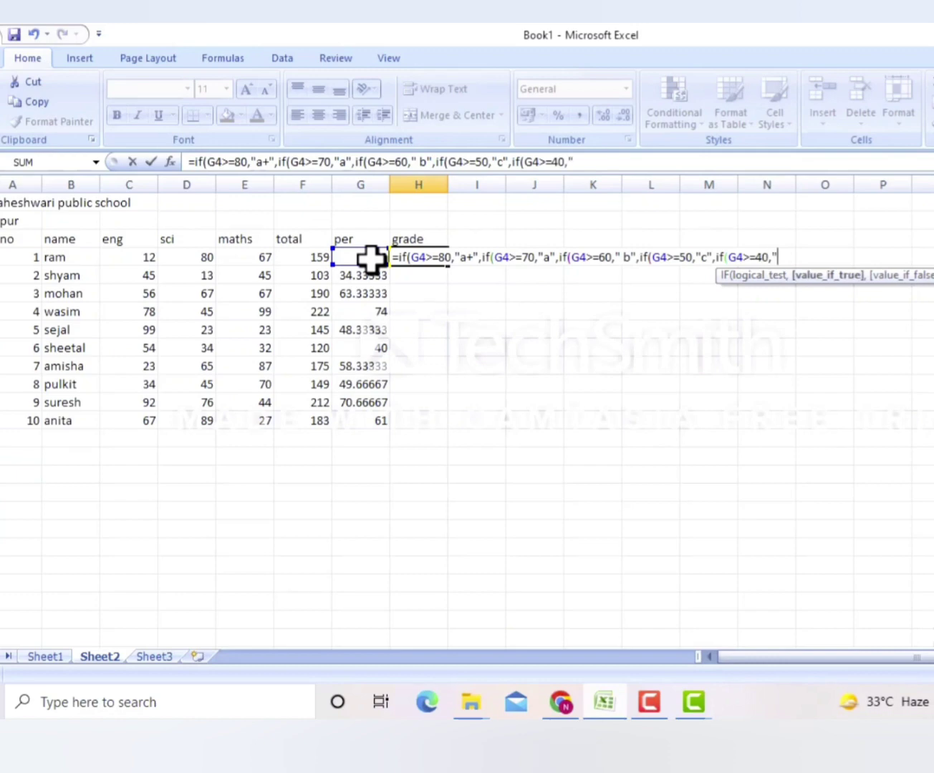
type("\", if")
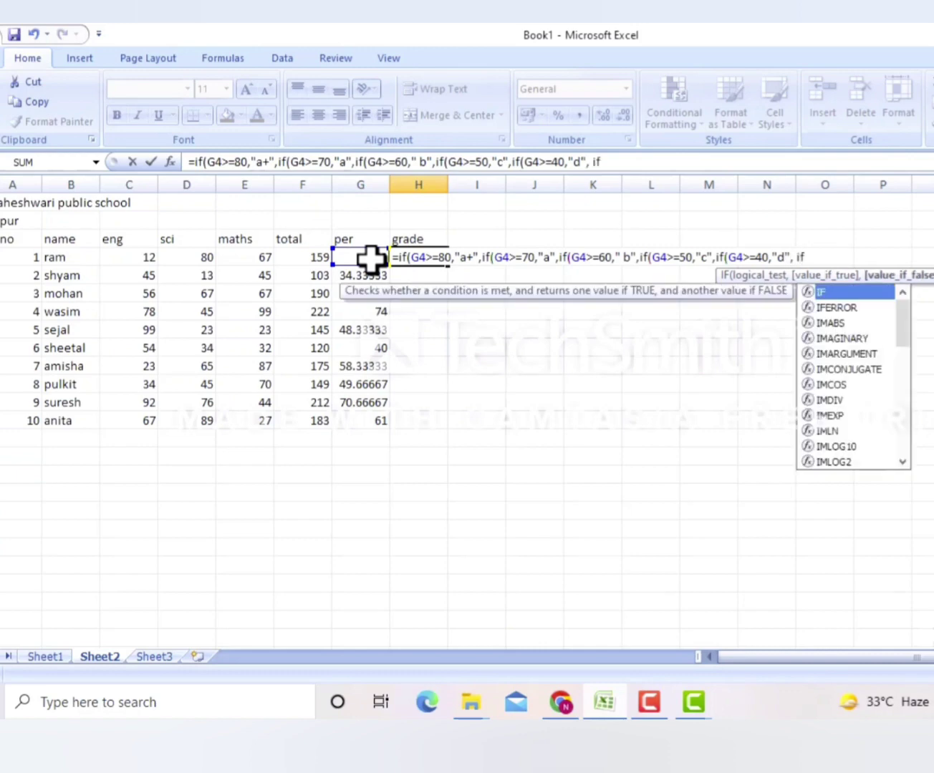
- Complete the last nested condition of the H4 formula as (G4<=39,"fail" so percentages of 39 or less return fail
type("(G4<=")
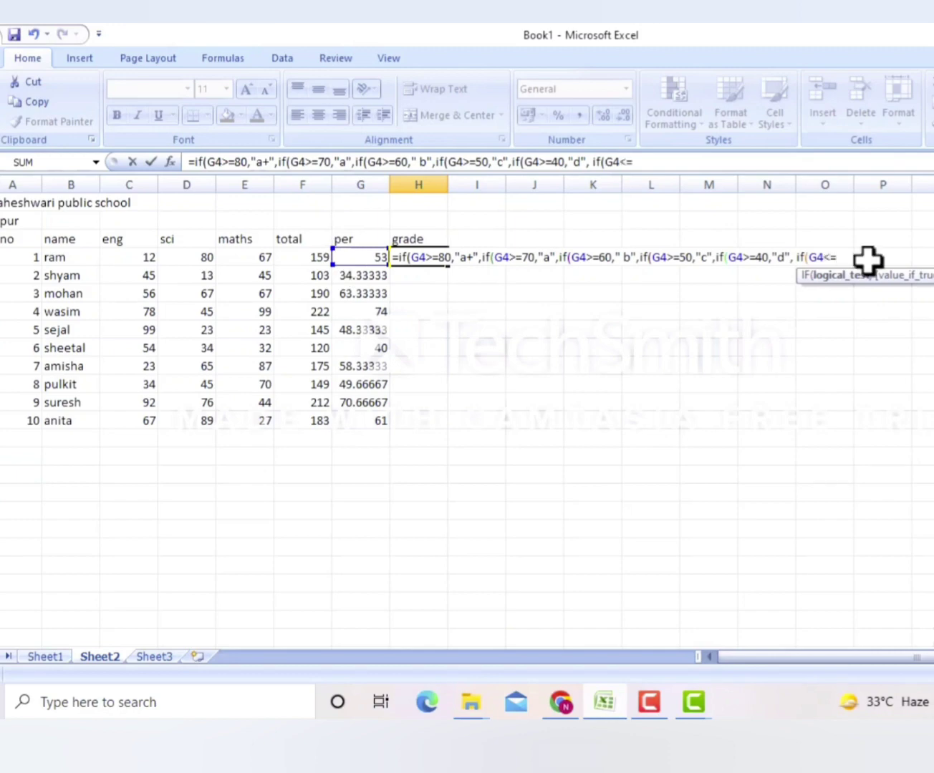
type("39,")
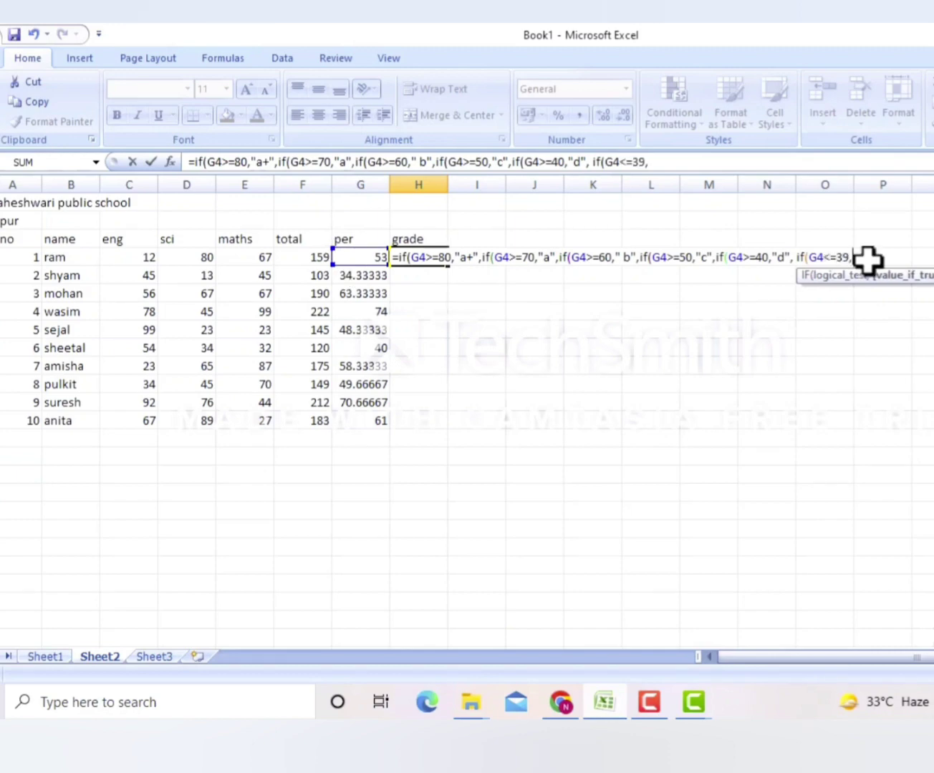
type("fail\"")
left_click(855, 257)
type("\"")
left_click(890, 258)
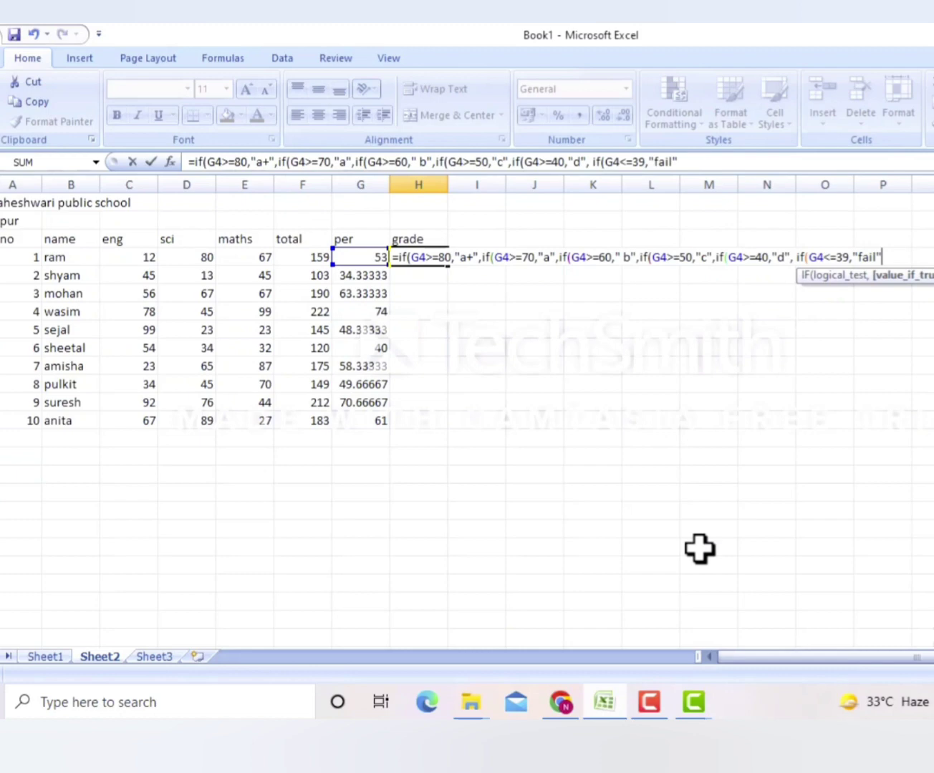
- Close all the nested IFs in H4 with six closing parentheses and enter the formula
type(")")
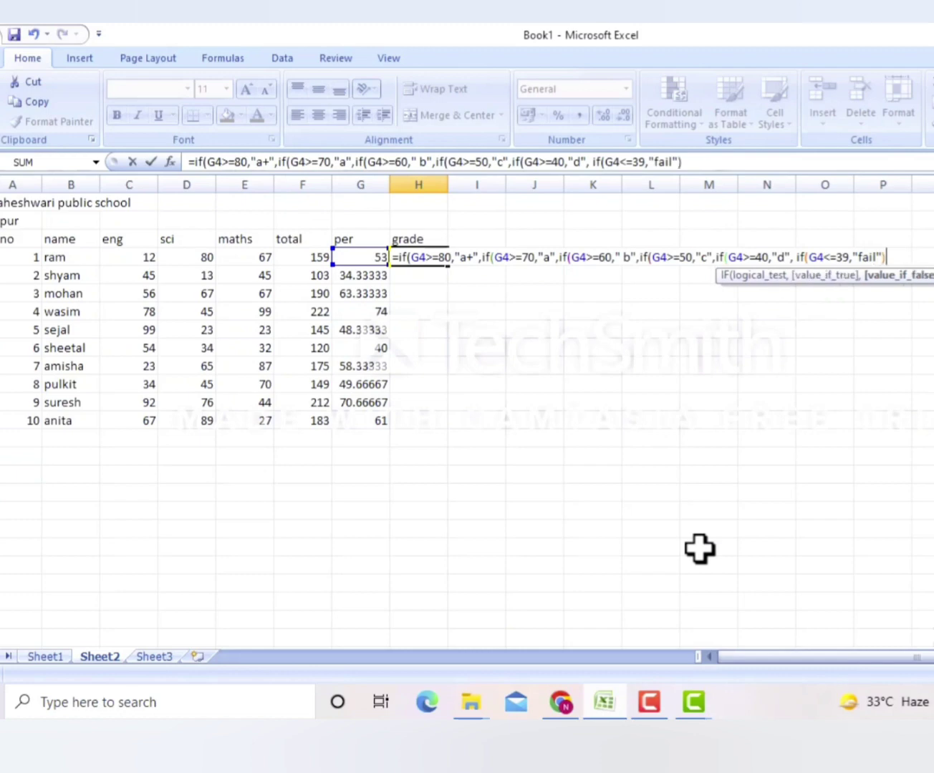
type("))")
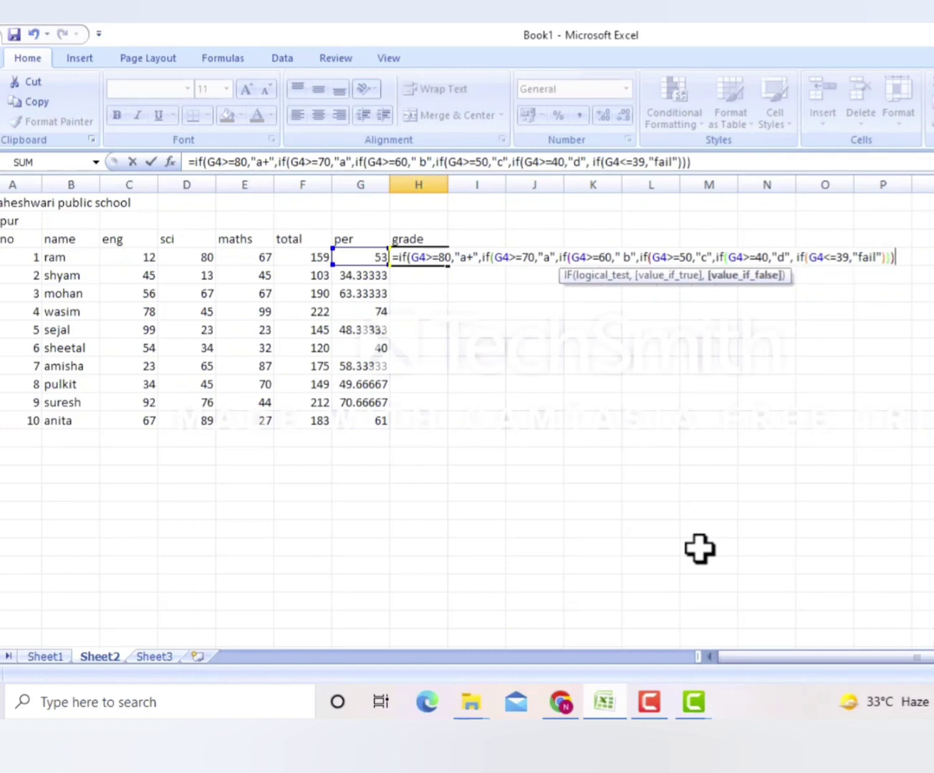
type(")")
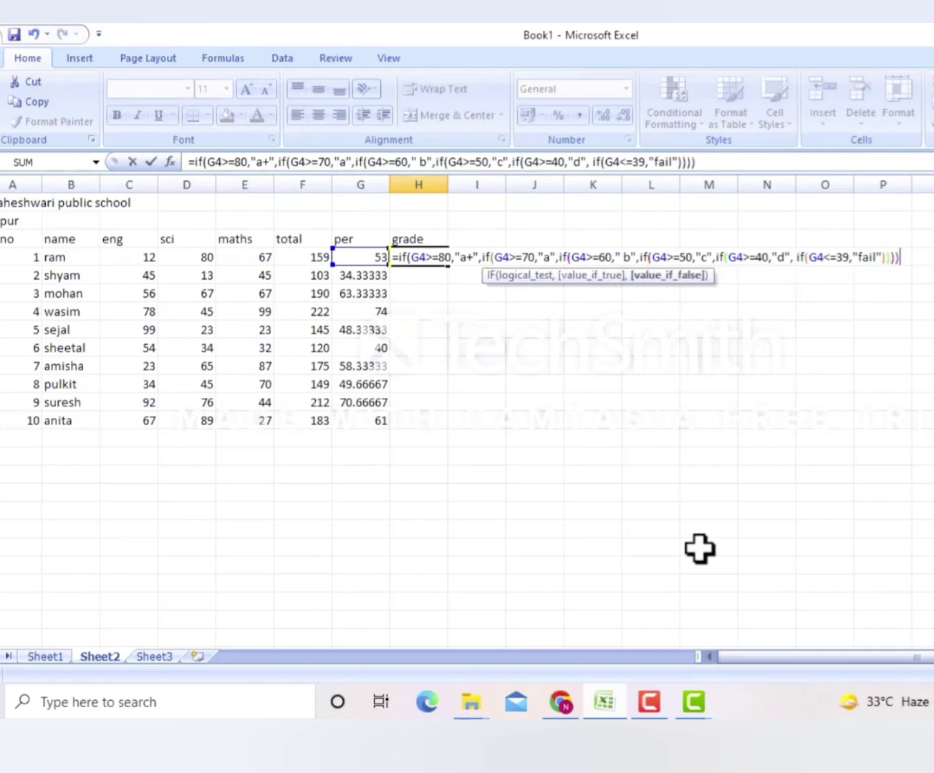
type(")")
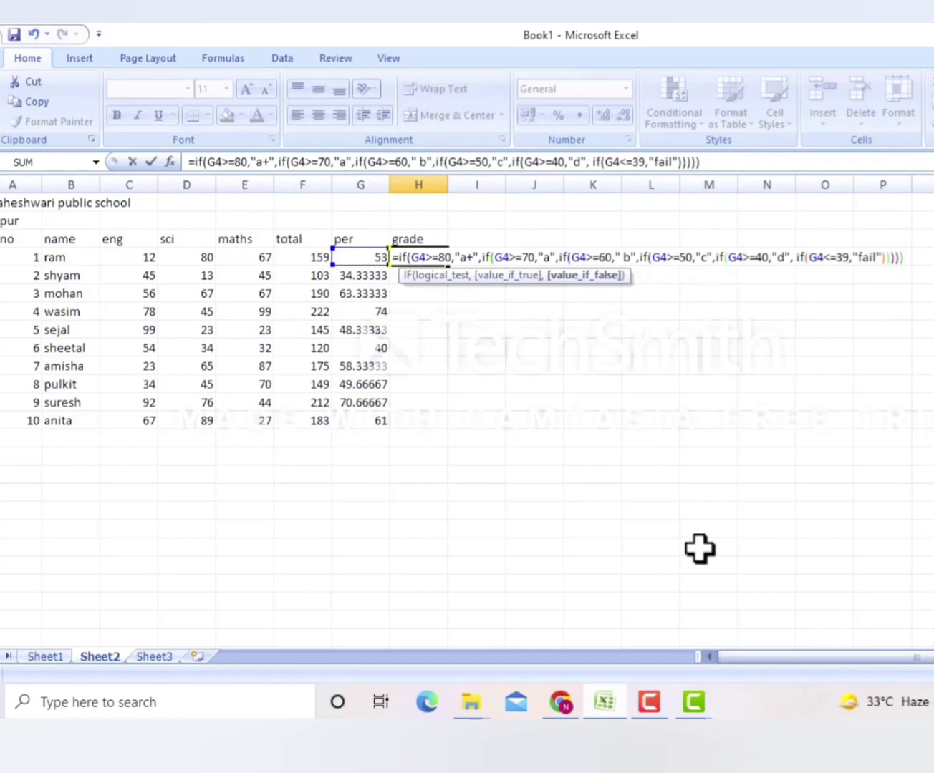
type(")")
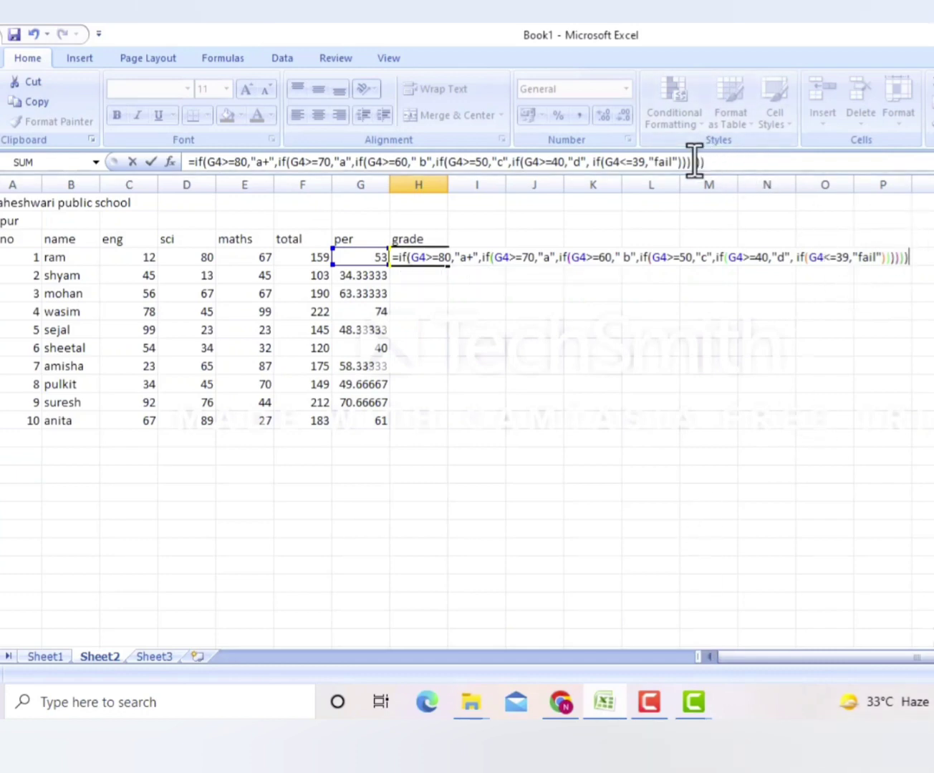
key("Return")
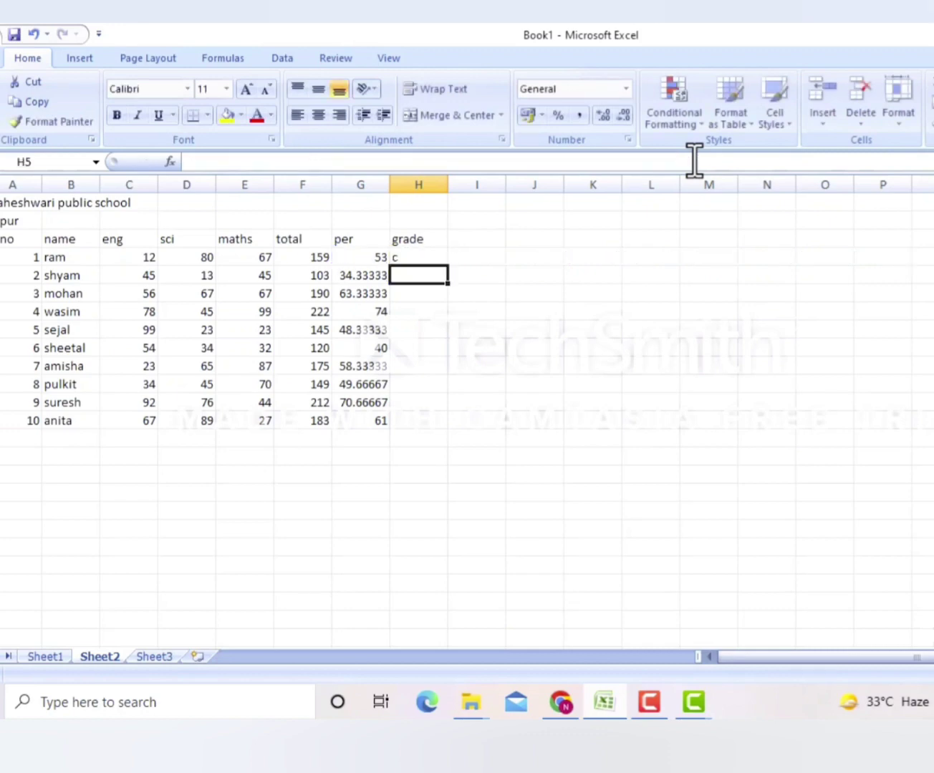
- Fill the H4 grade formula down through H13 for the remaining students
left_click(423, 254)
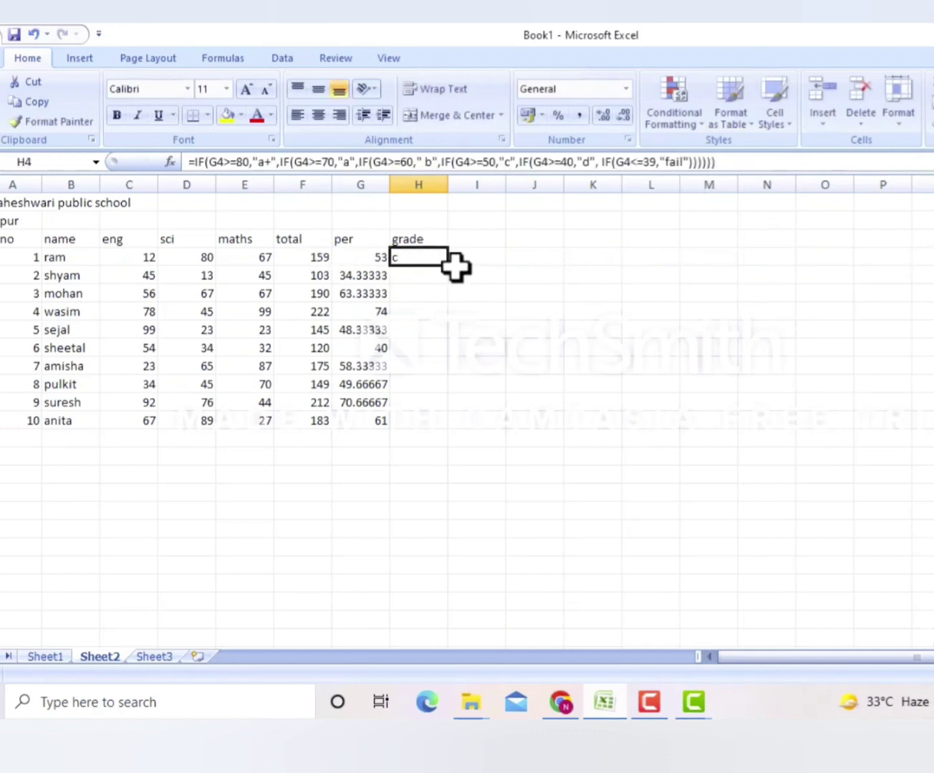
left_click_drag(448, 267, 443, 433)
left_click(520, 438)
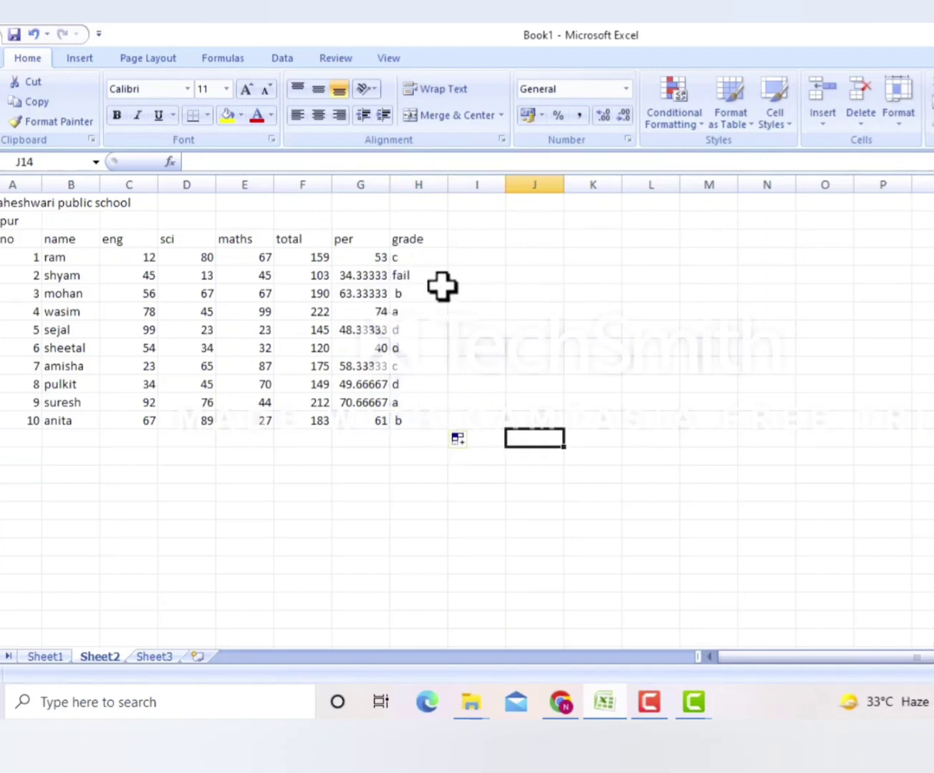